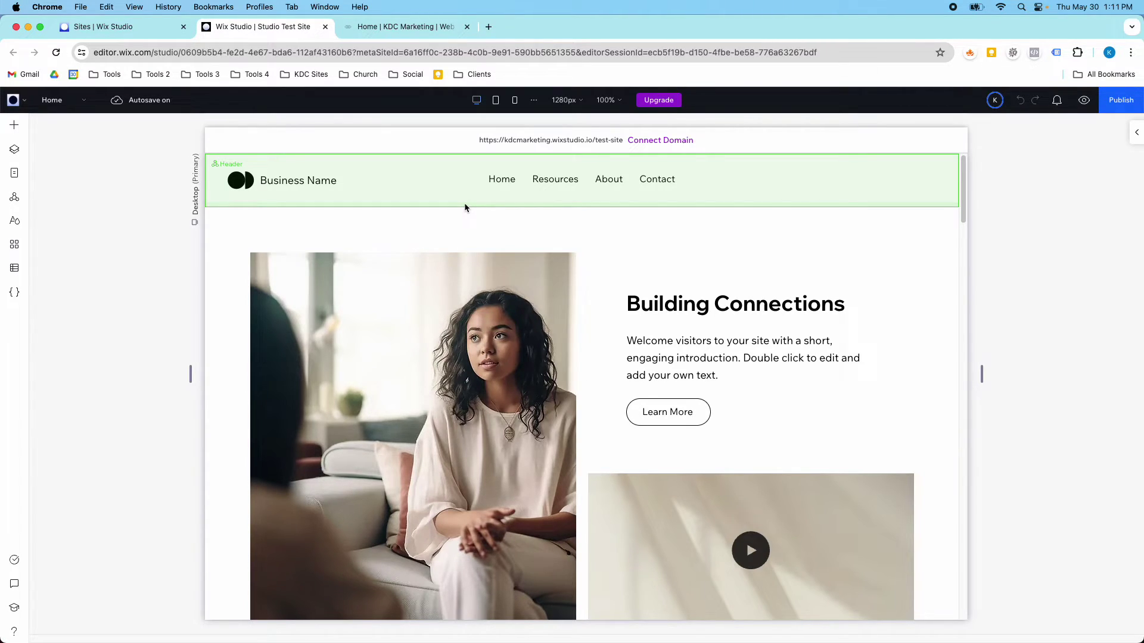
Step: Select the header's horizontal menu, open its item list, and bring up the new-item type options
click(514, 182)
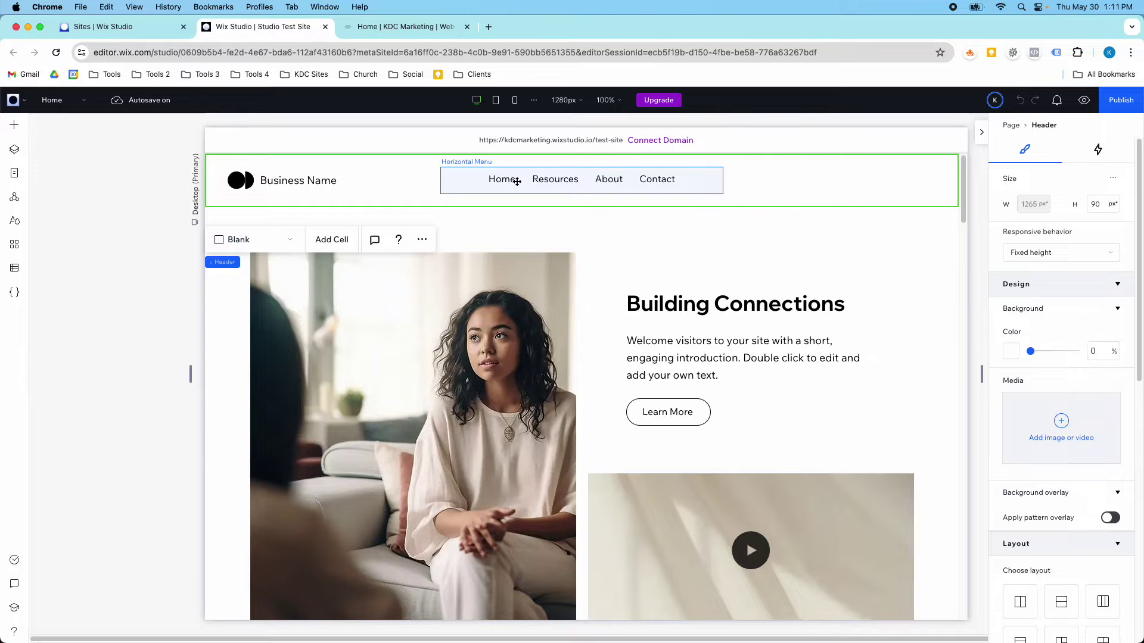
click(517, 182)
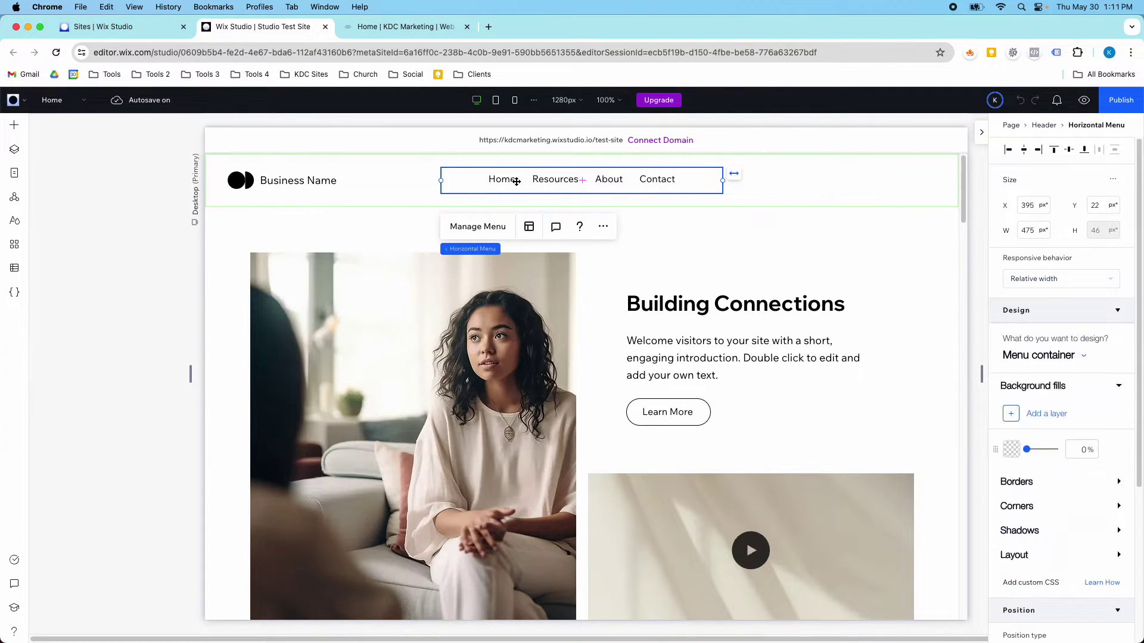
click(472, 229)
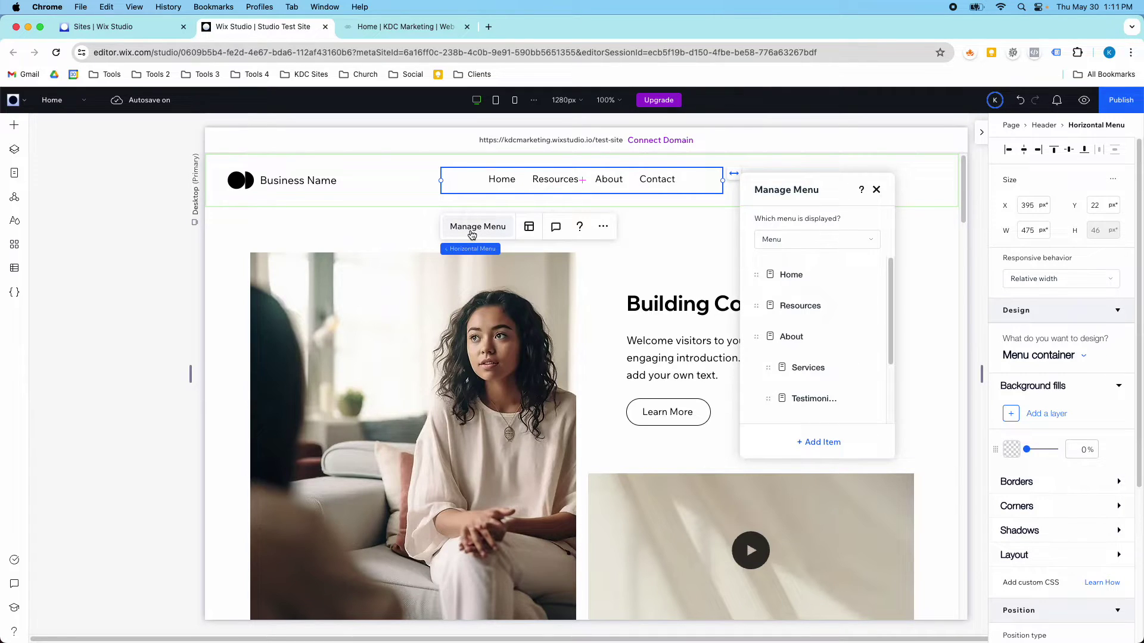
scroll(768, 334, down, 2)
scroll(794, 397, up, 2)
click(813, 443)
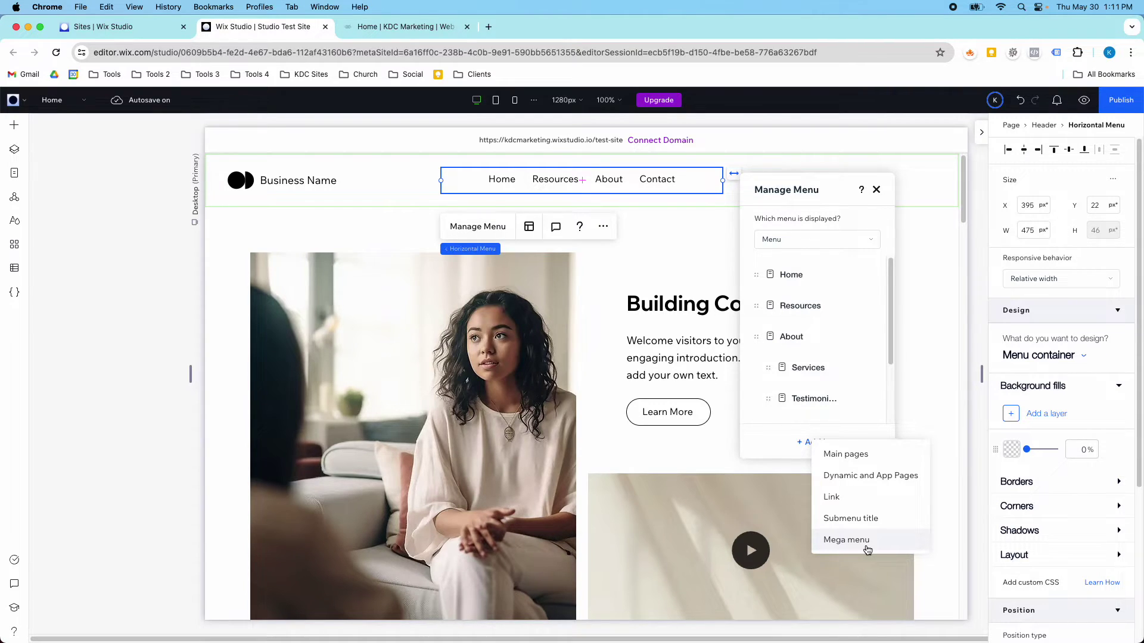
click(839, 497)
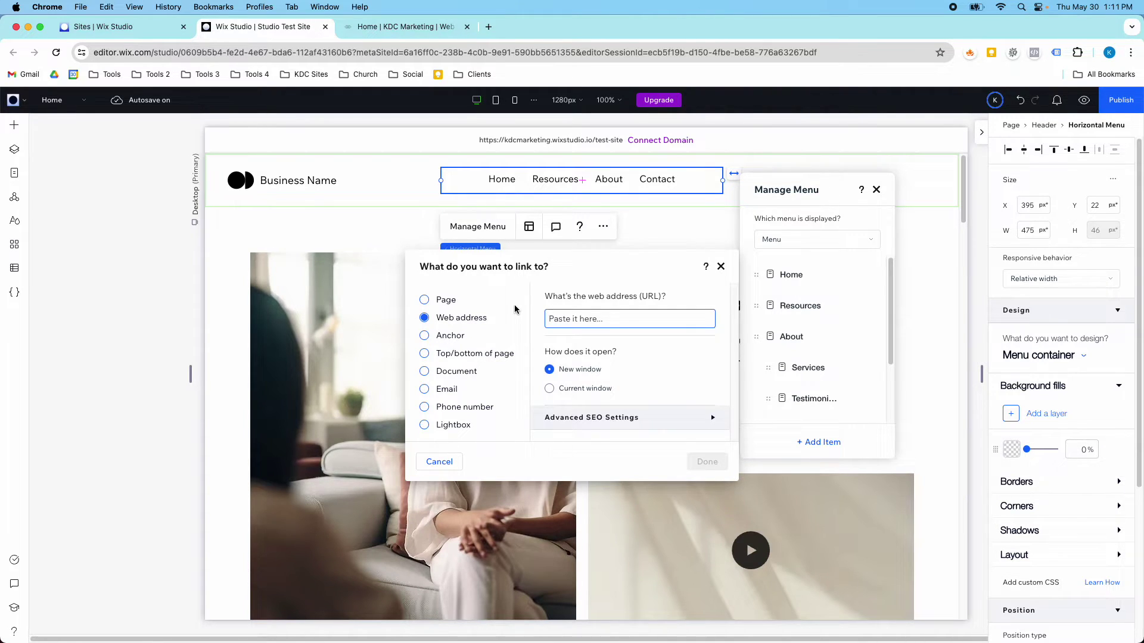
click(388, 27)
click(361, 53)
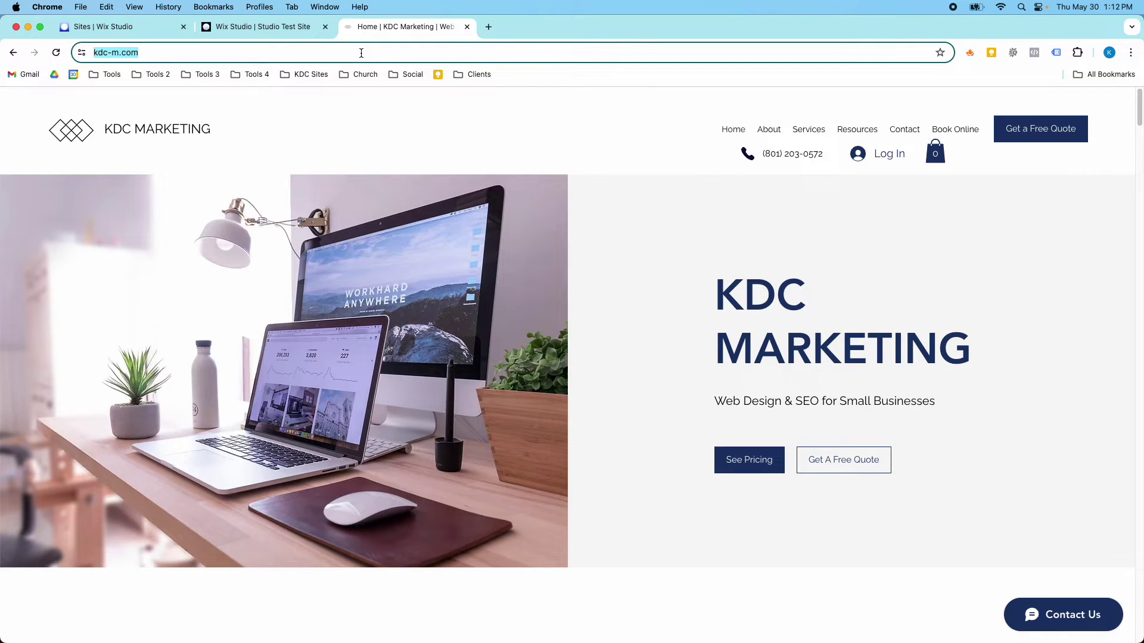
key(super+c)
click(247, 27)
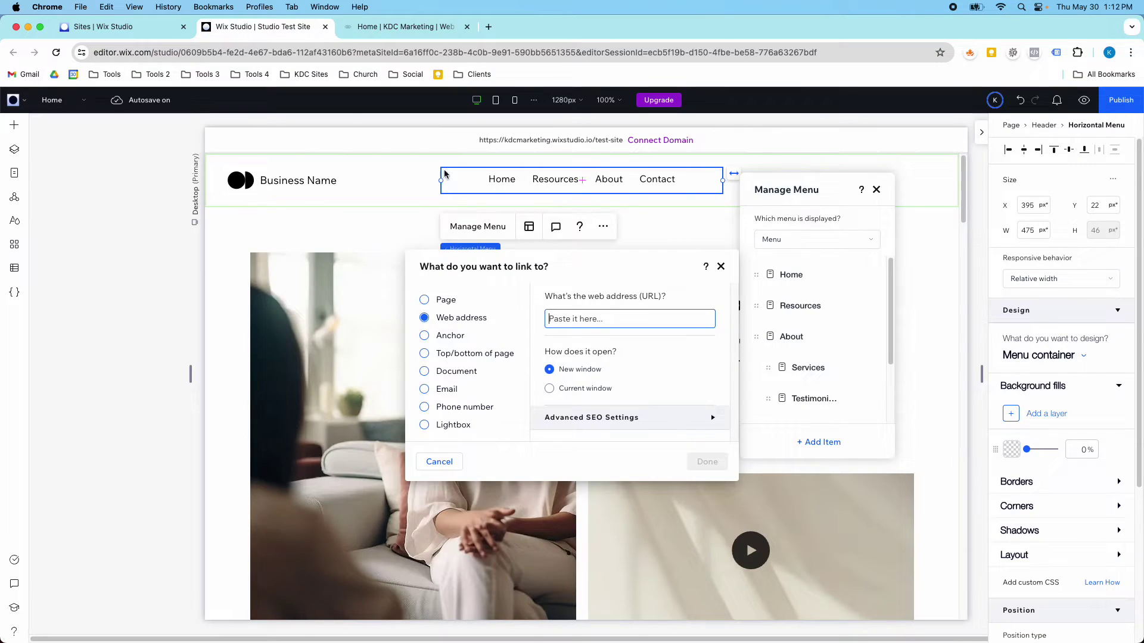
click(614, 320)
key(super+v)
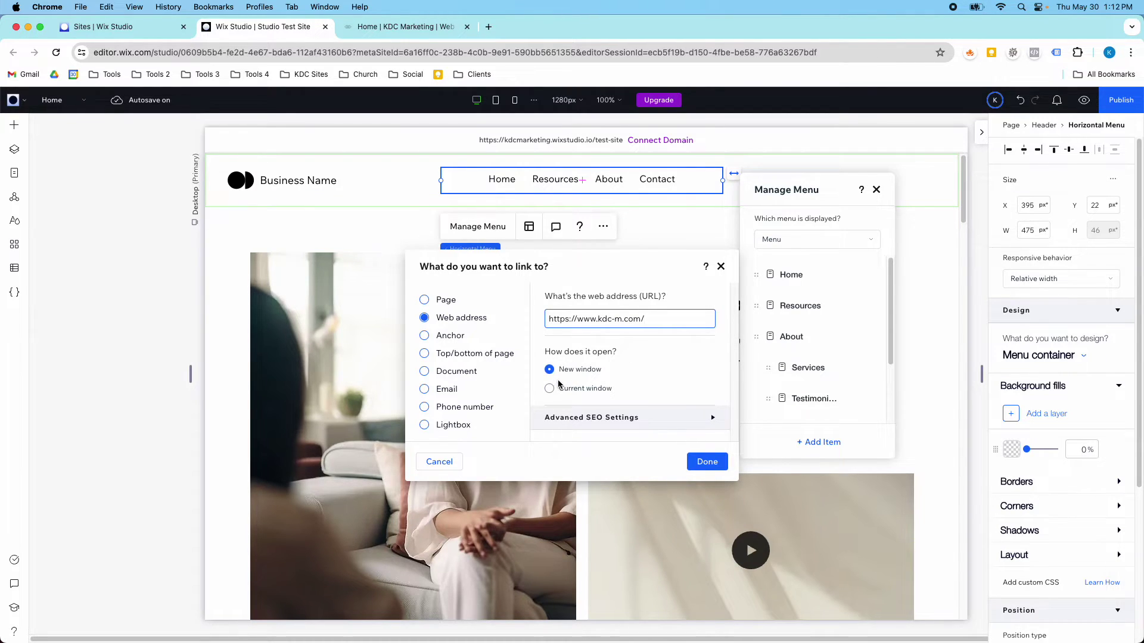
click(694, 460)
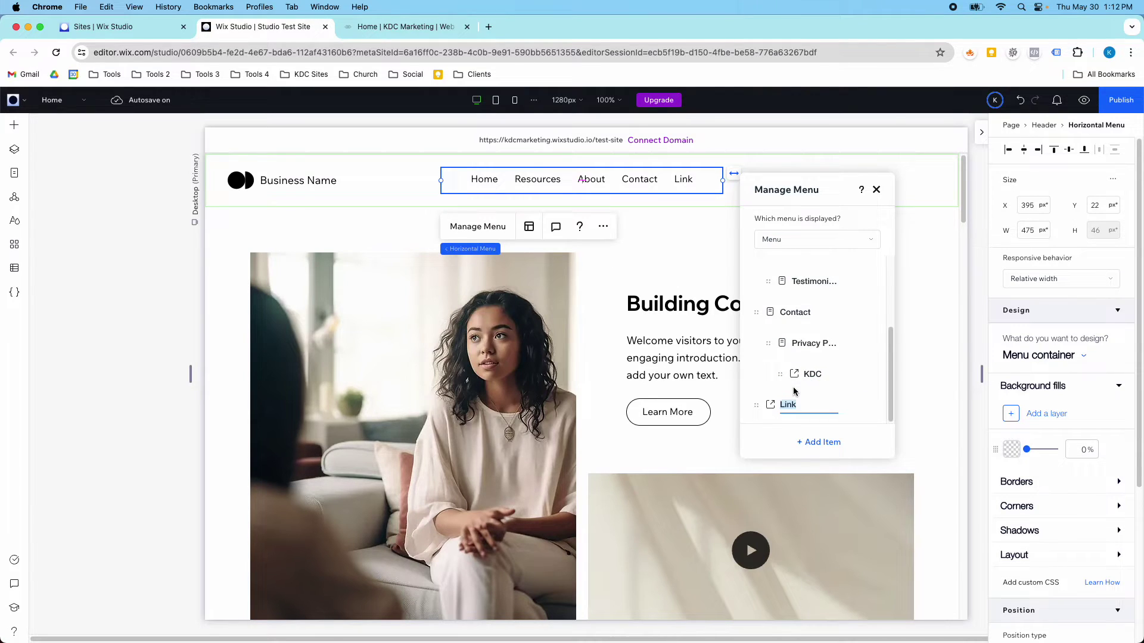
text(KDC)
key(Return)
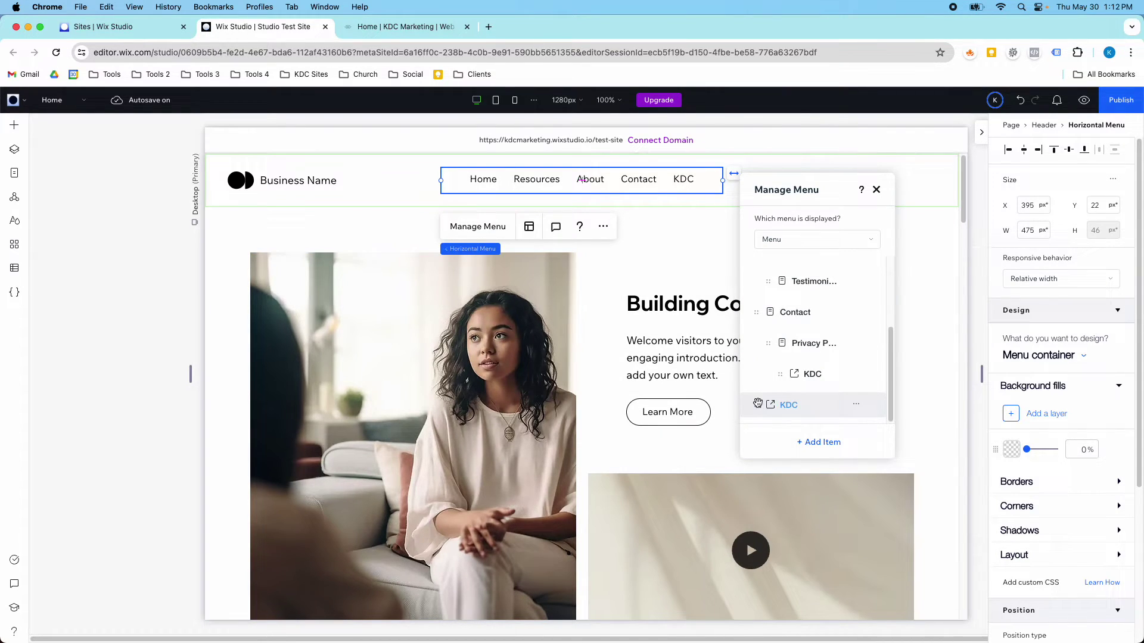
Step: Move KDC below Testimonials, then nest it under About and one level deeper under Testimonials
drag(758, 404, 757, 310)
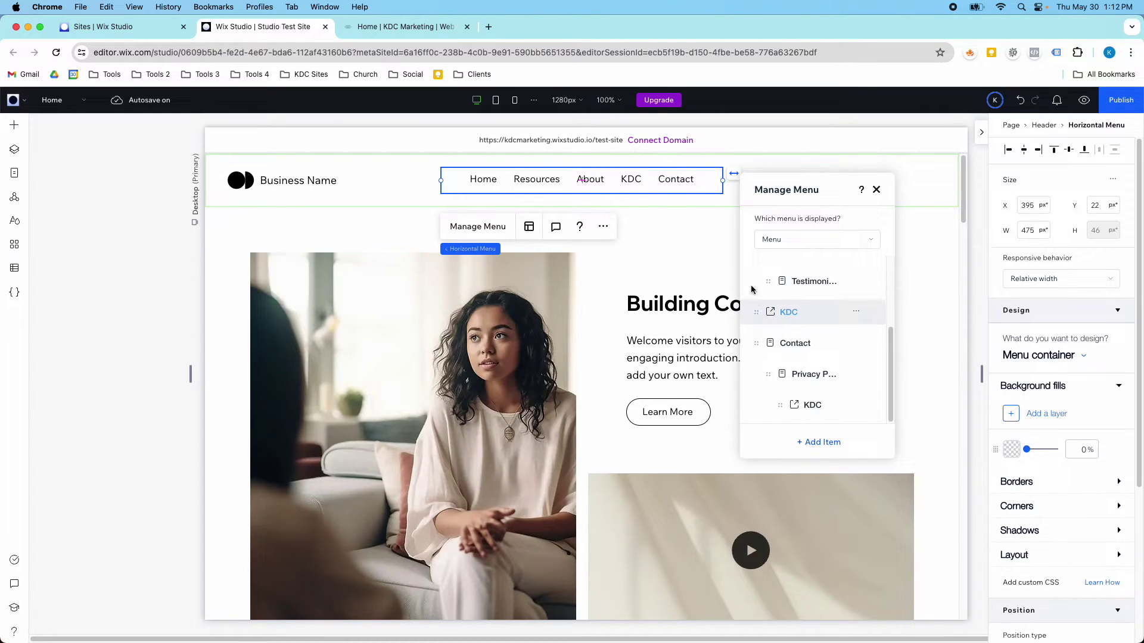
scroll(757, 289, up, 3)
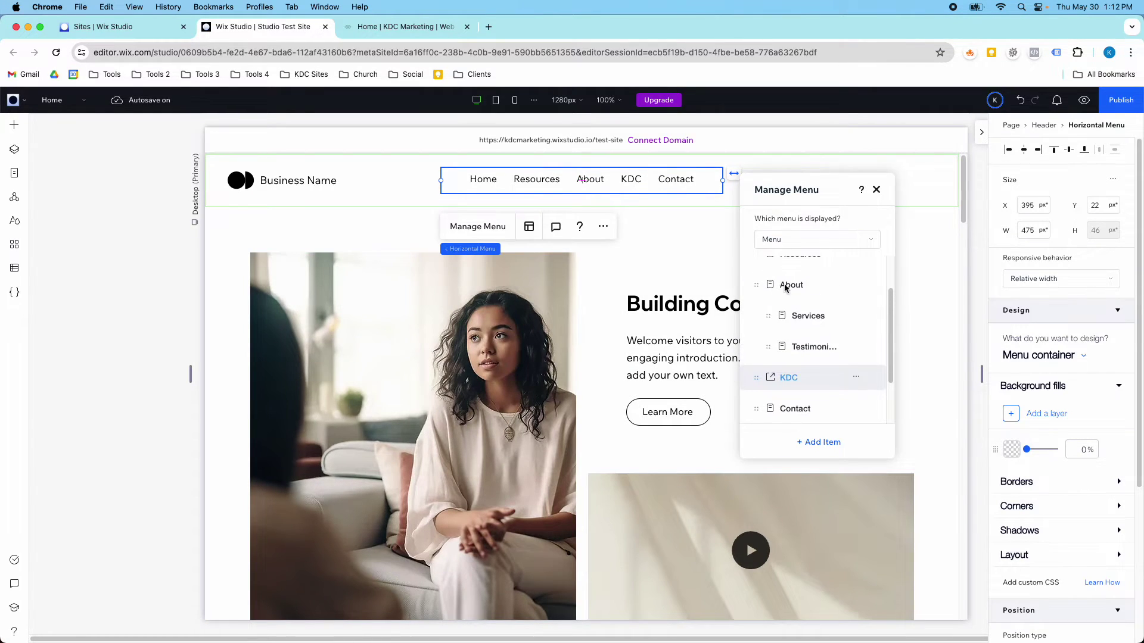
scroll(775, 299, up, 1)
scroll(835, 358, down, 1)
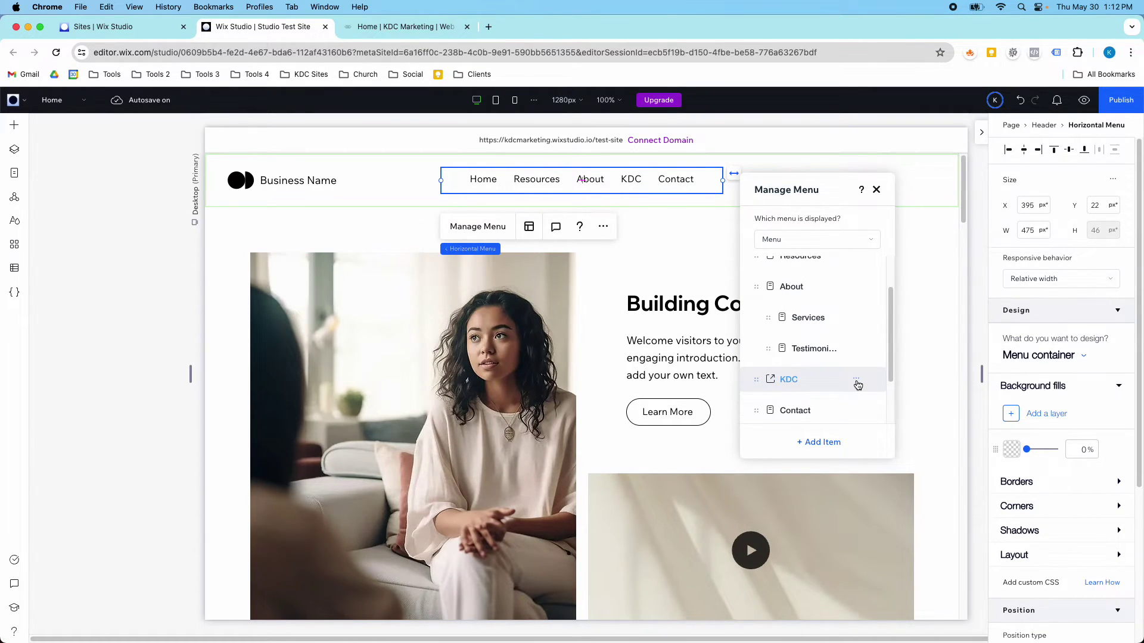
click(857, 382)
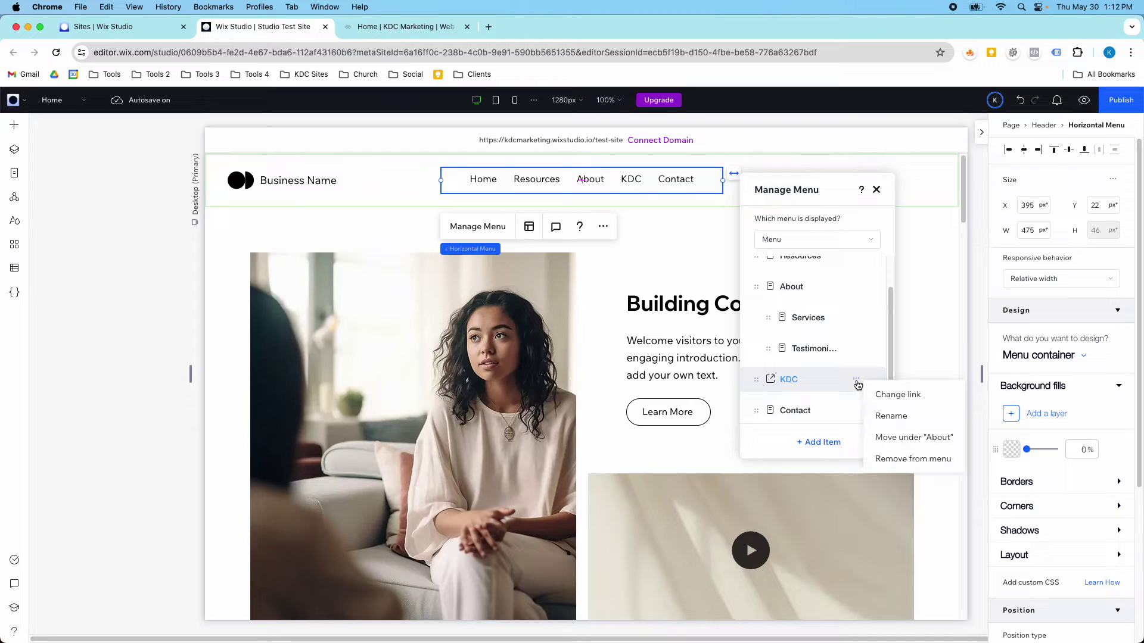
click(895, 439)
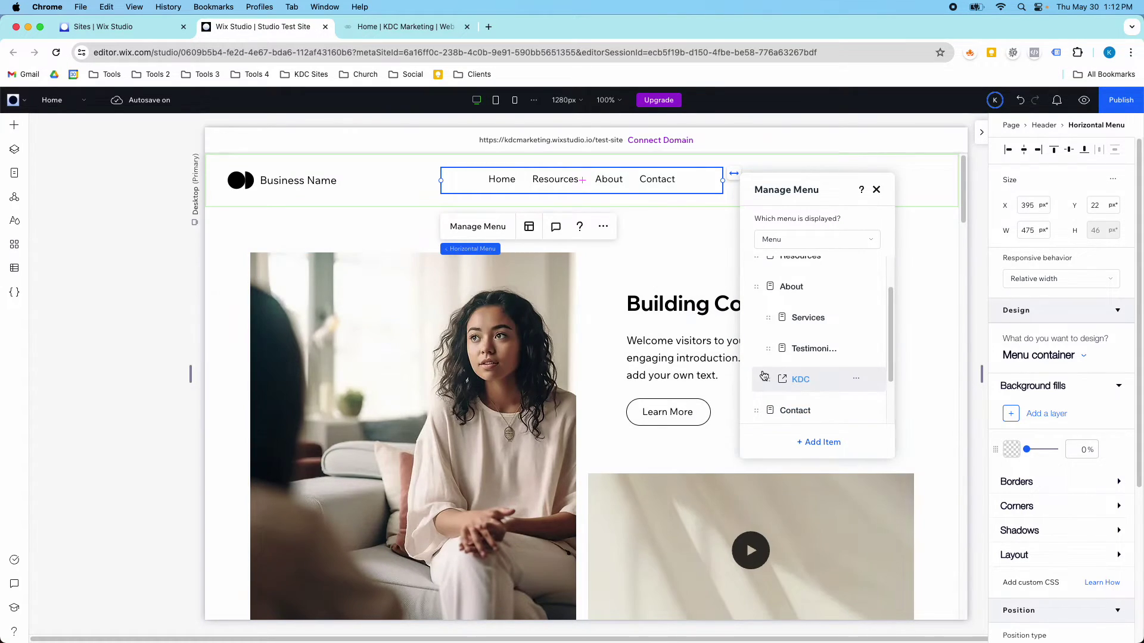
click(857, 380)
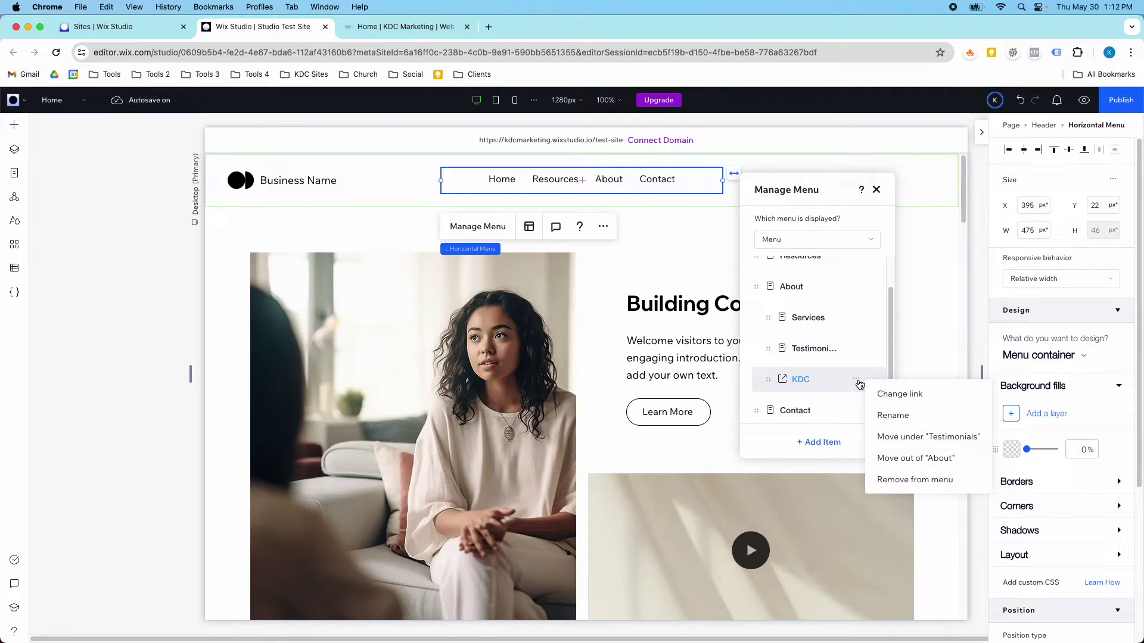
click(891, 439)
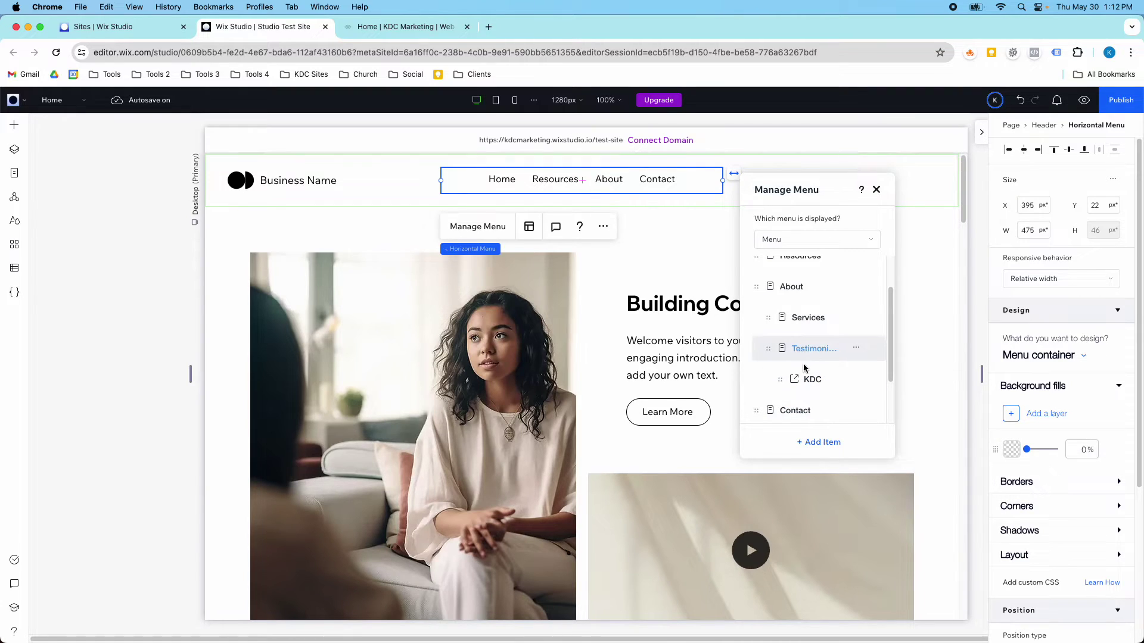
Step: Preview the site, follow KDC under About › Testimonials to kdc-m.com, then resume editing
click(876, 189)
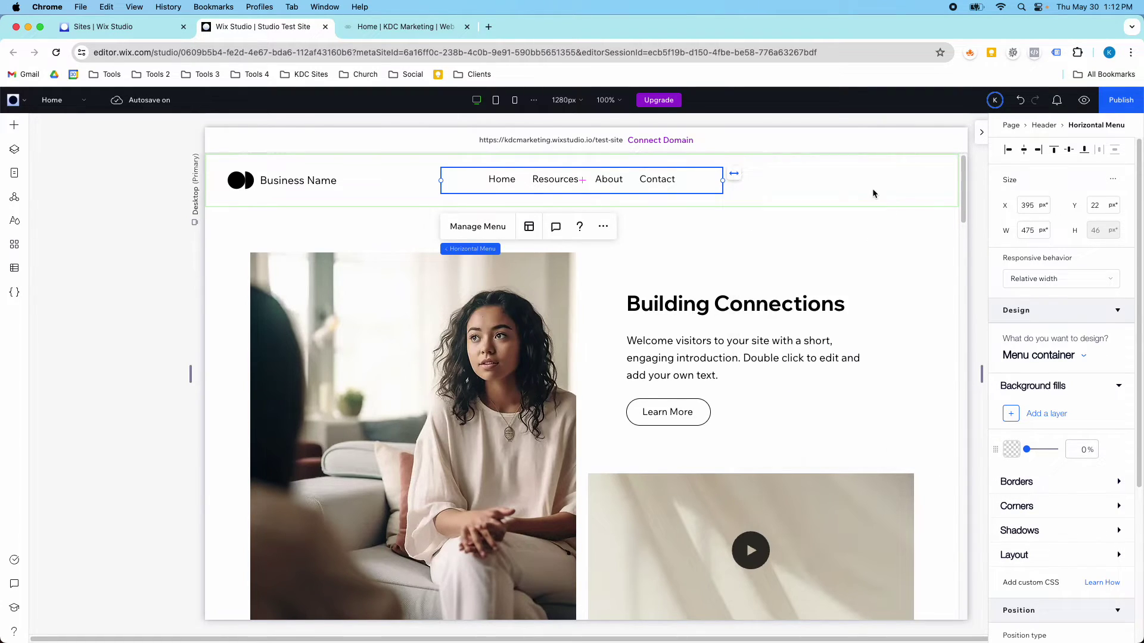
click(1082, 101)
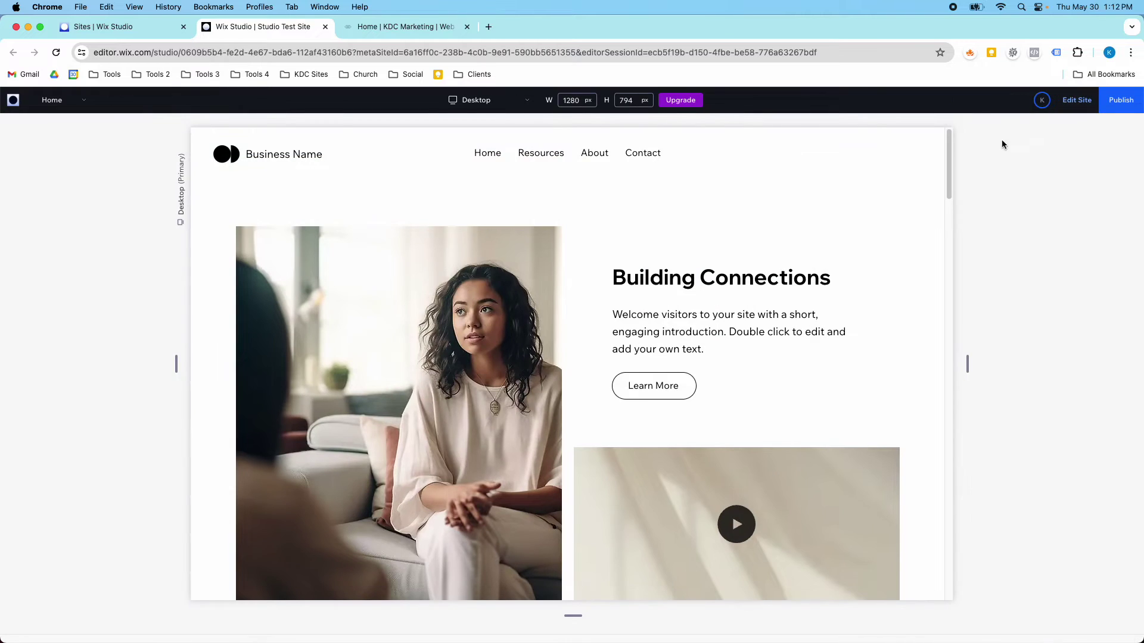
mouse_move(593, 171)
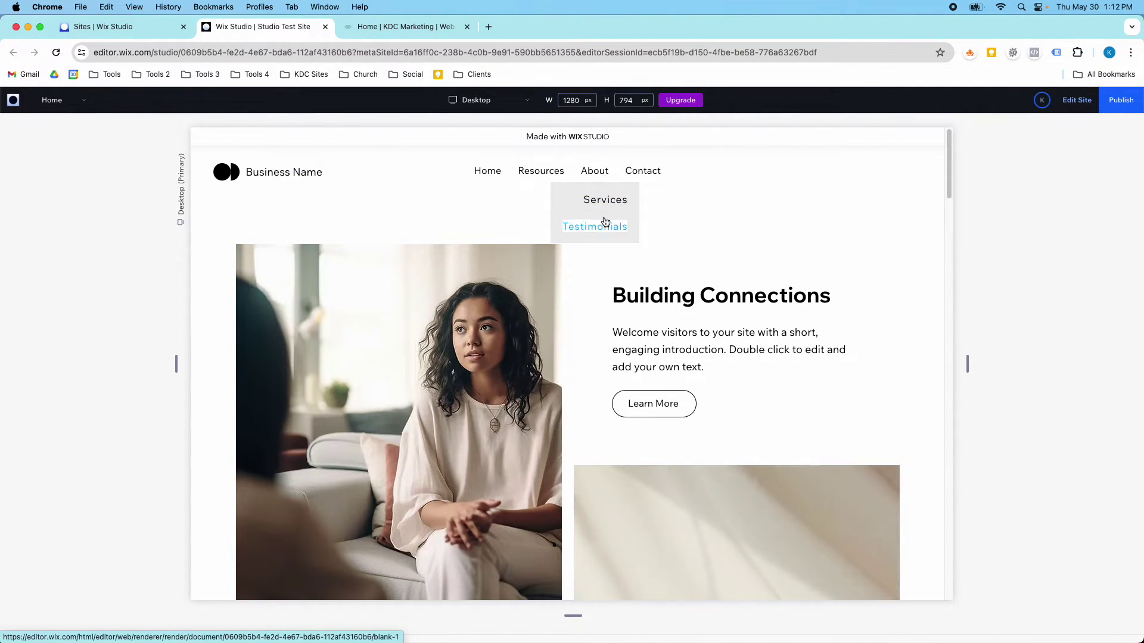
mouse_move(613, 227)
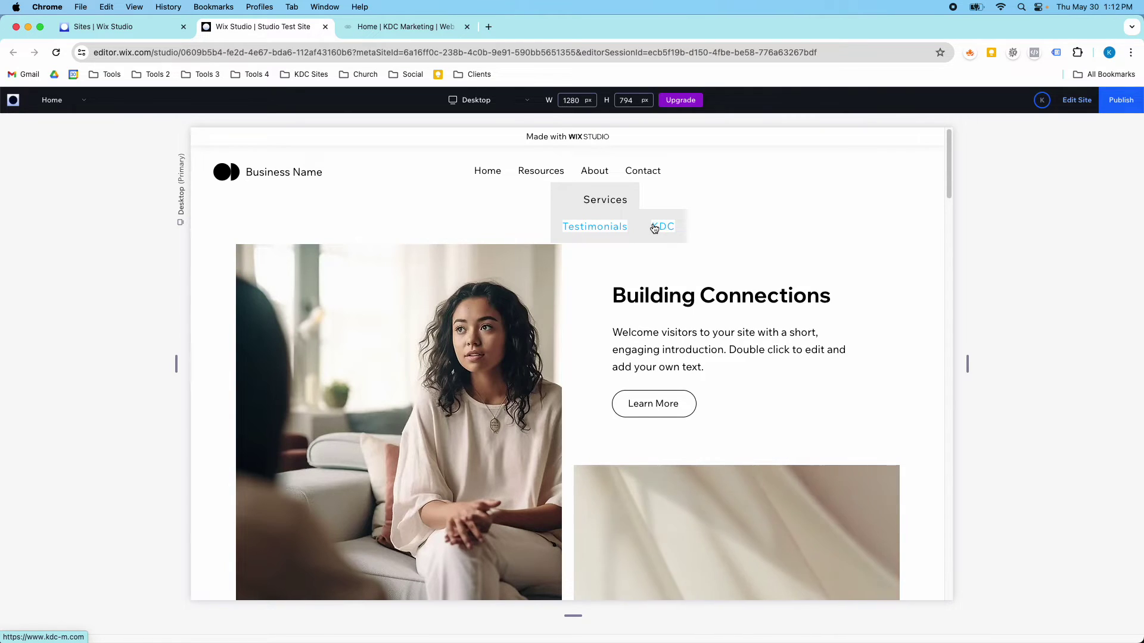
click(653, 228)
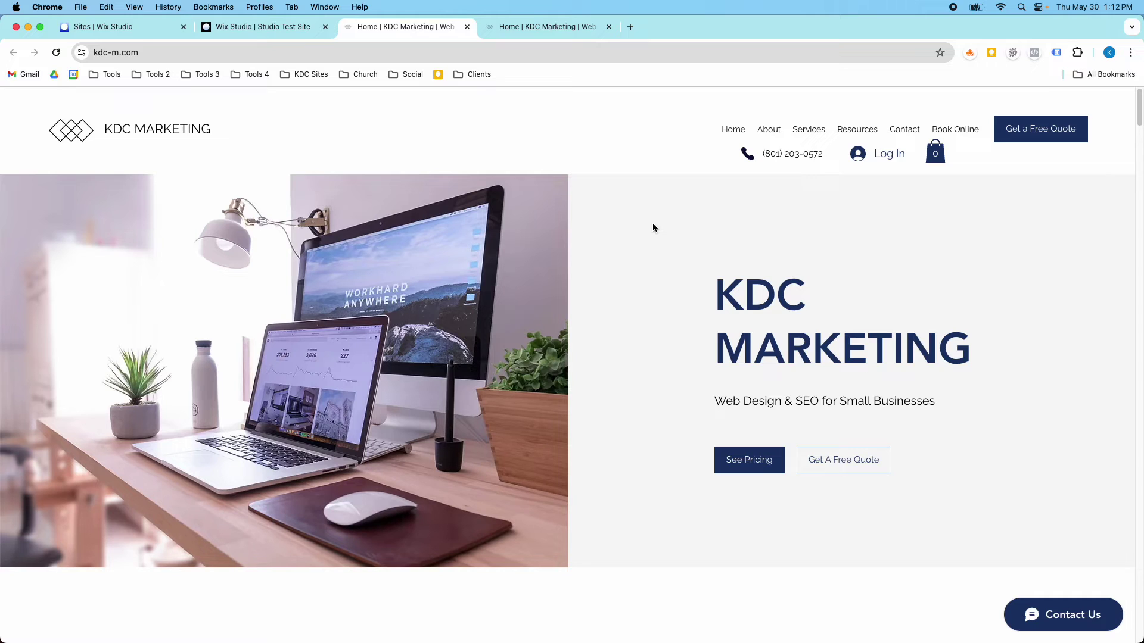
click(302, 33)
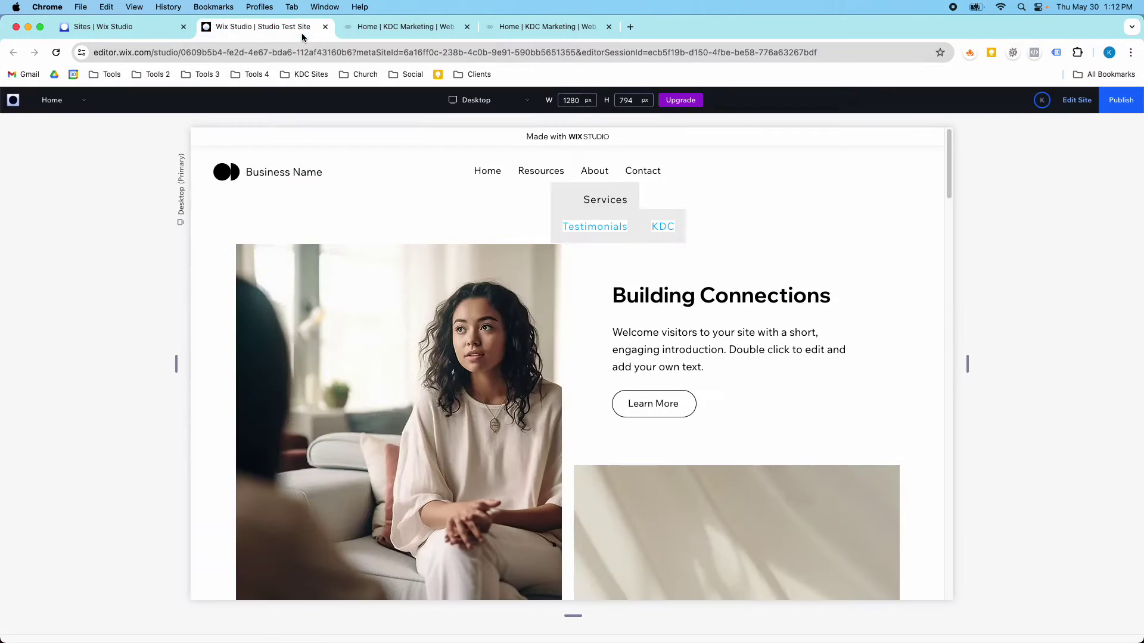
click(1063, 109)
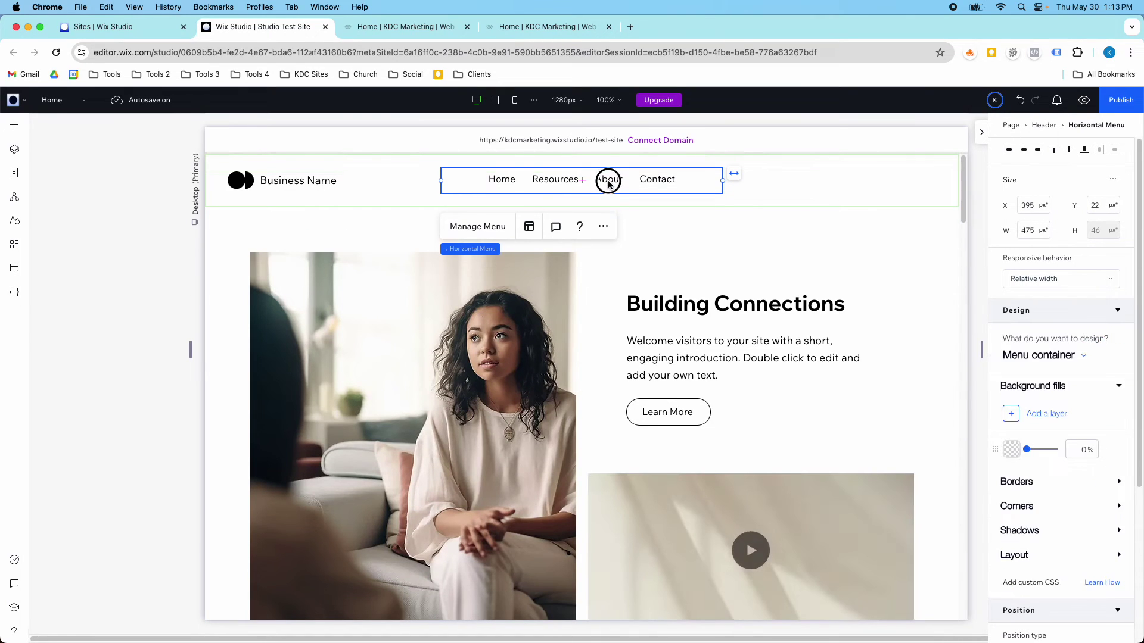
Step: Move KDC back out to the menu's top level, between About and Contact
click(470, 226)
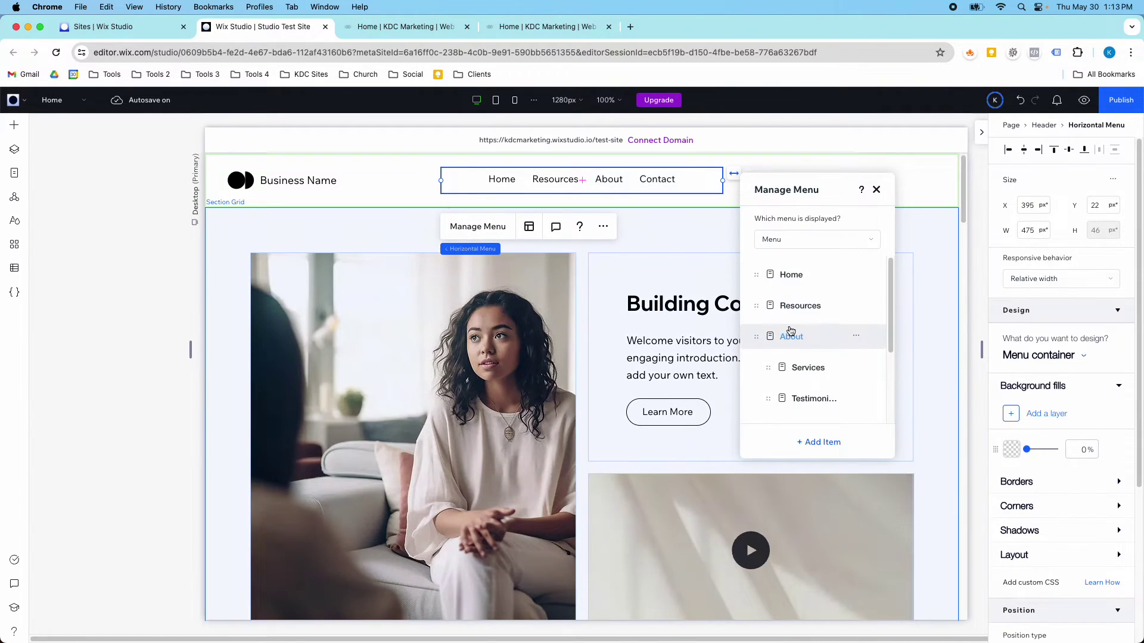
scroll(794, 328, down, 3)
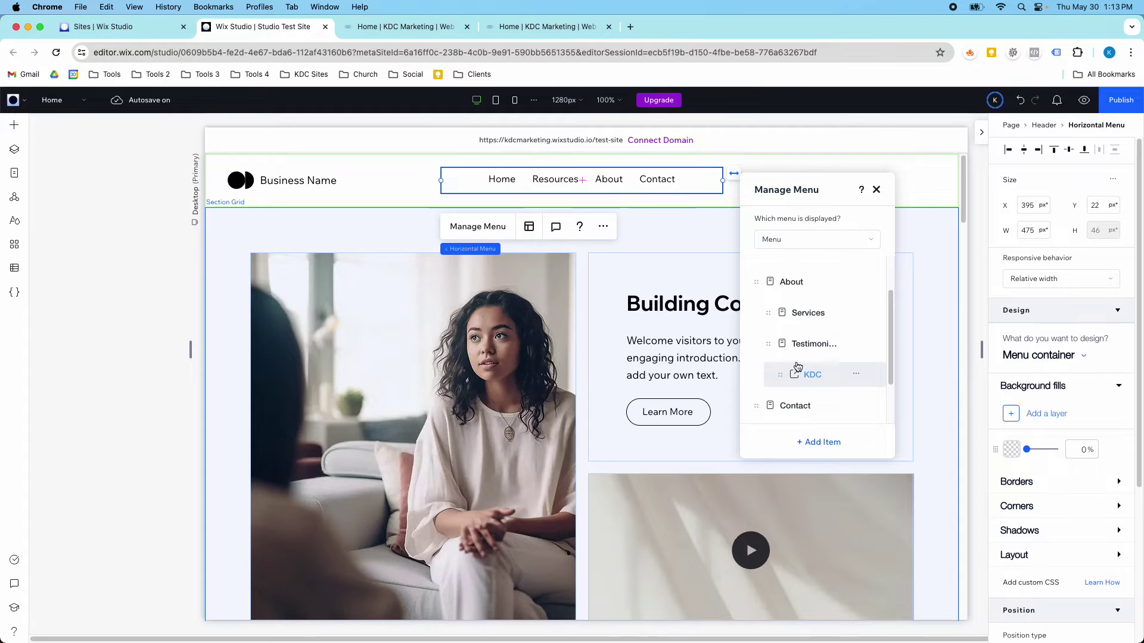
drag(780, 374, 754, 375)
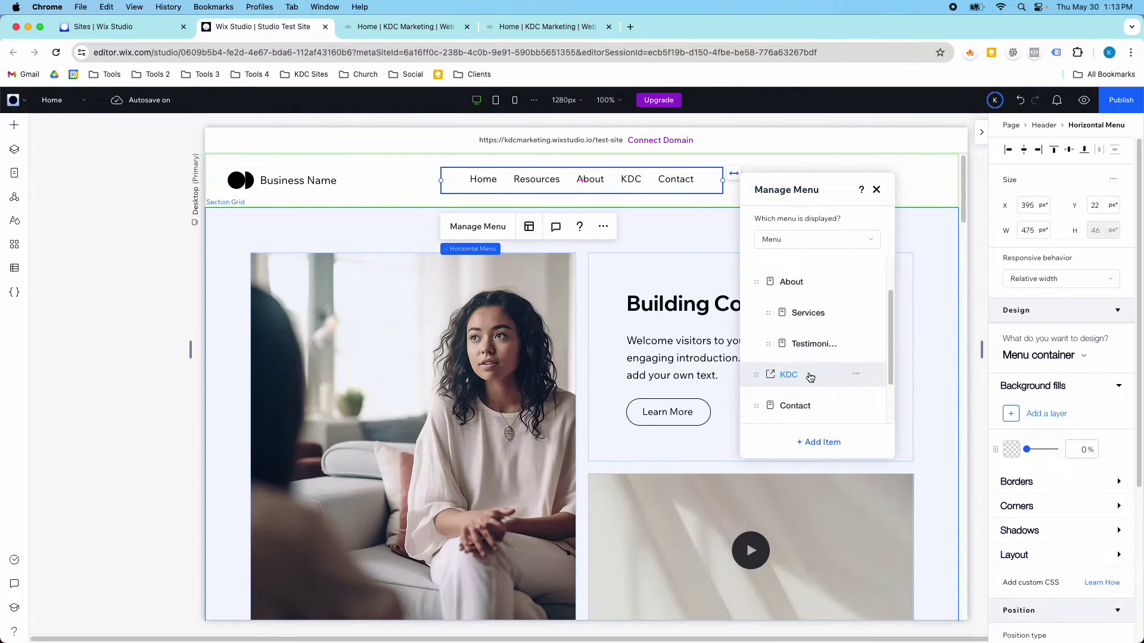
click(858, 377)
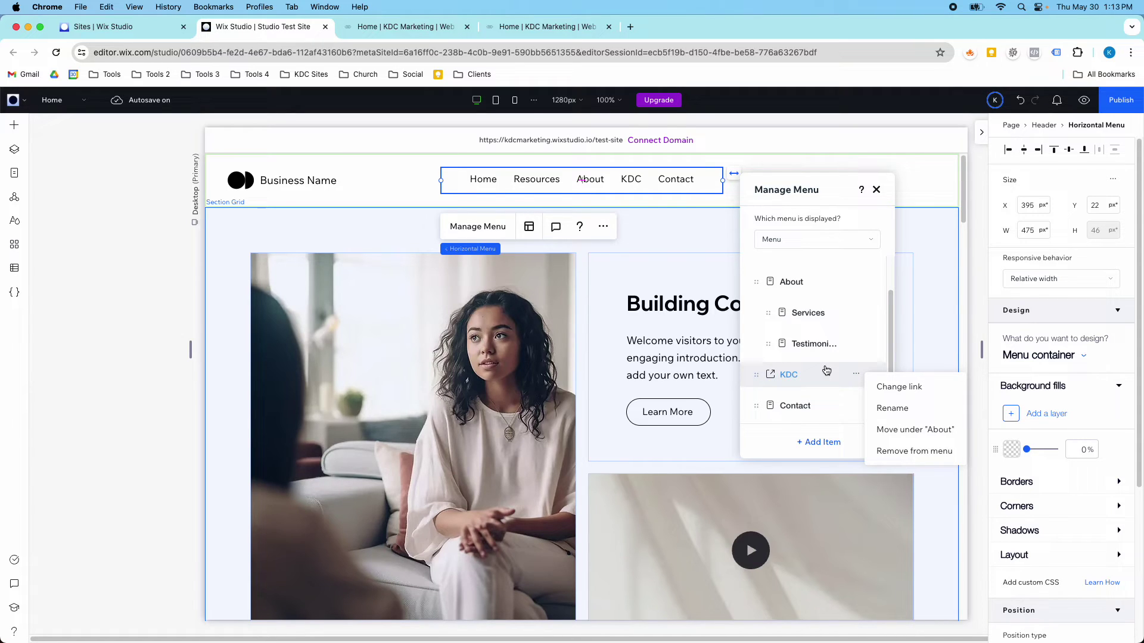
click(817, 444)
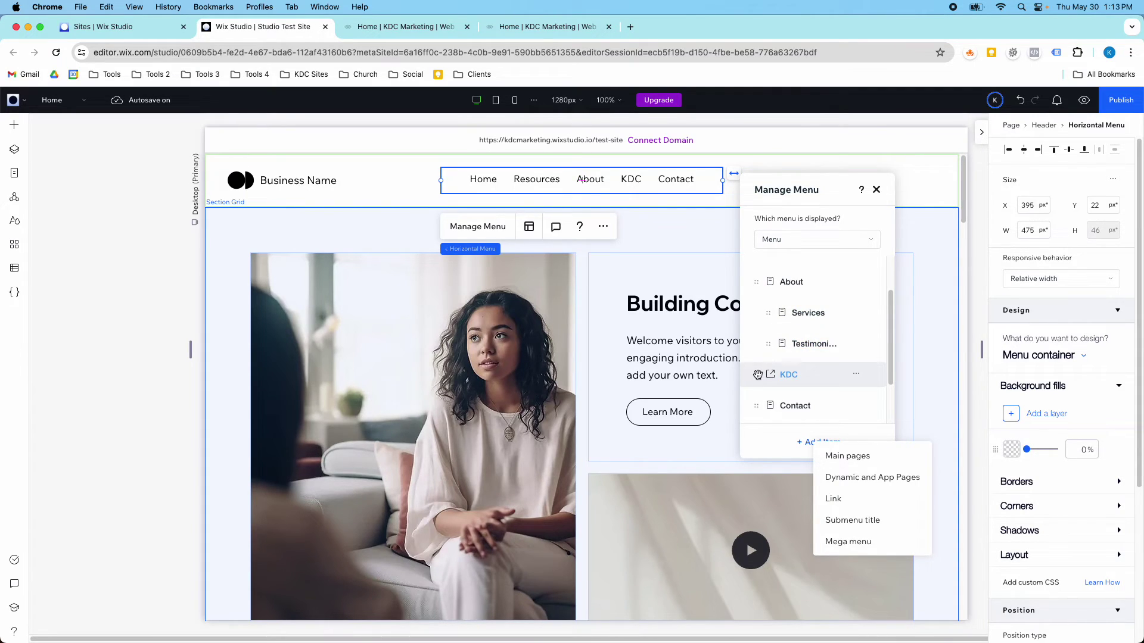
Step: Nest KDC again under About and then one level deeper under Testimonials
drag(753, 370, 792, 367)
click(857, 374)
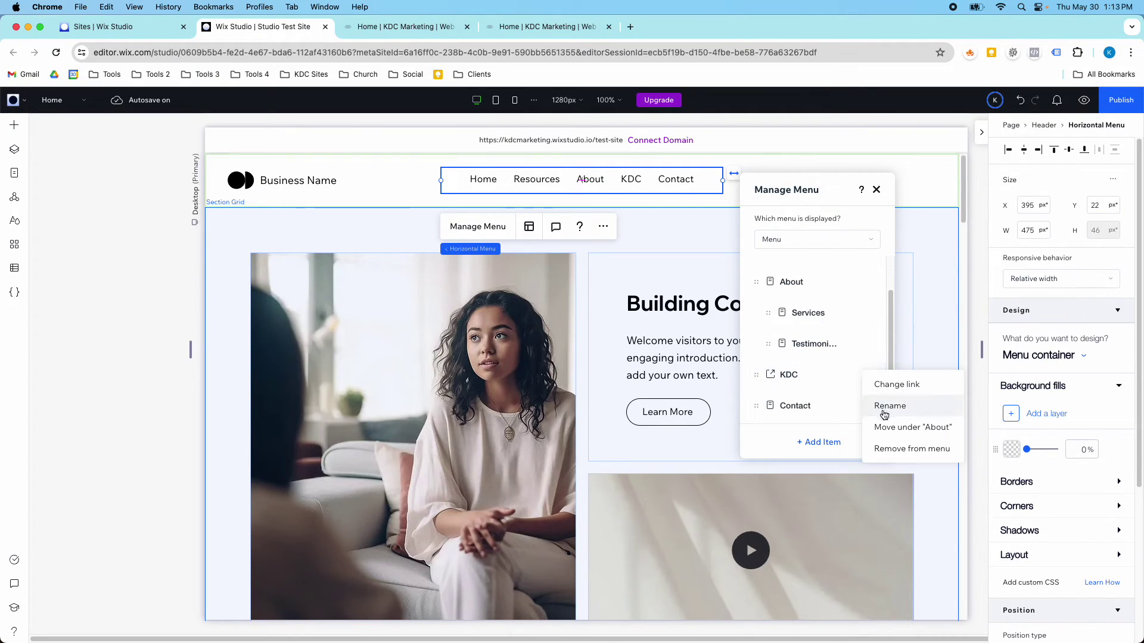
click(887, 427)
click(858, 375)
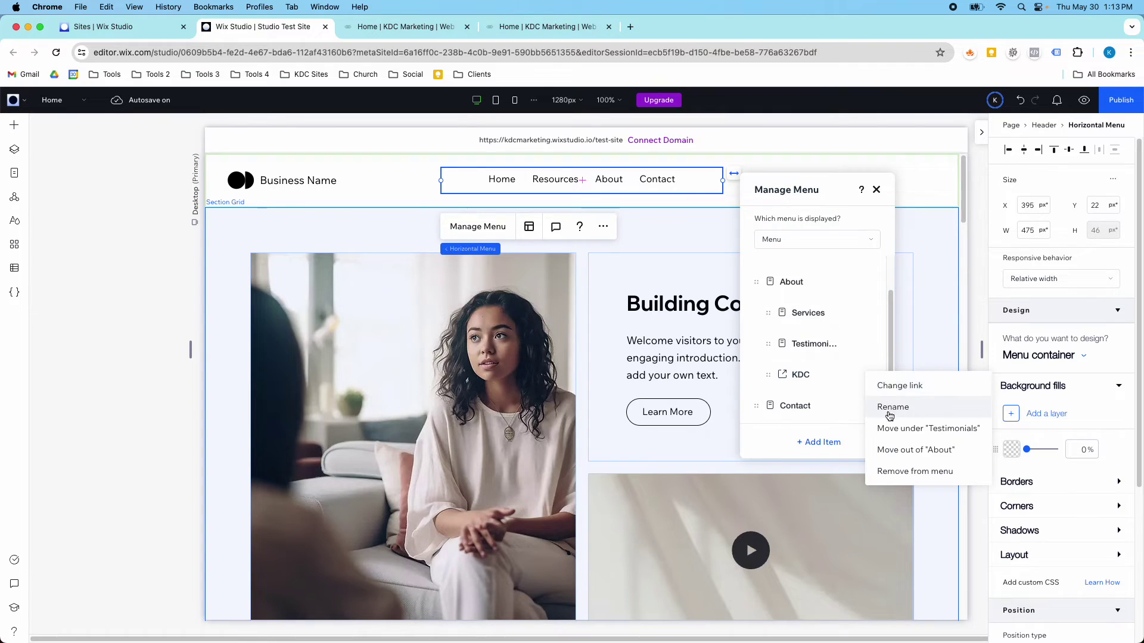
click(891, 428)
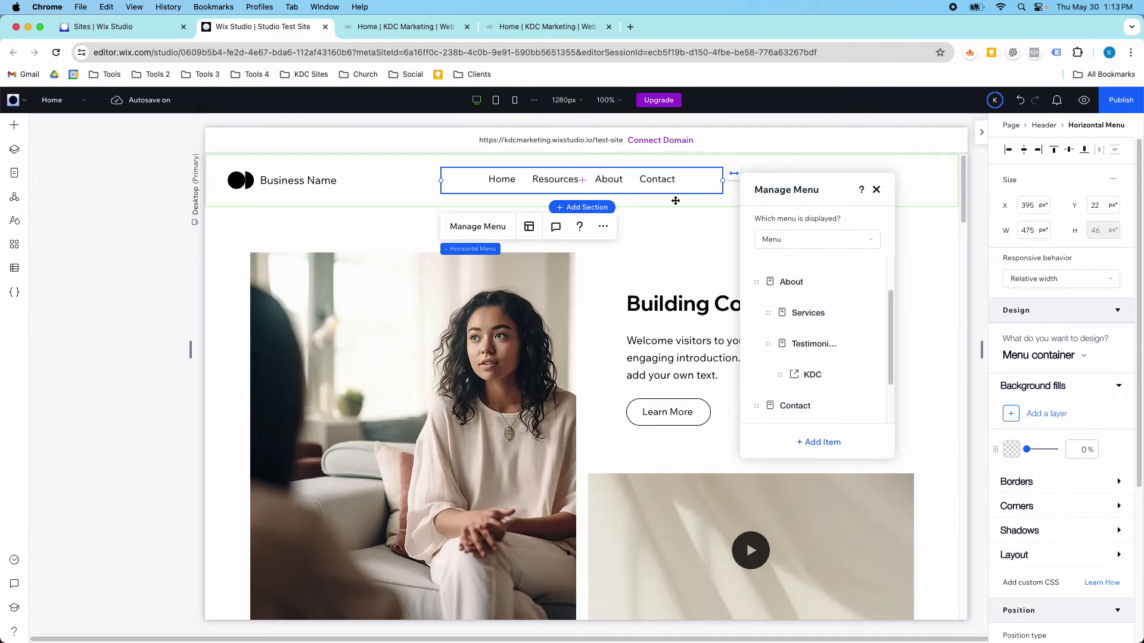
click(811, 442)
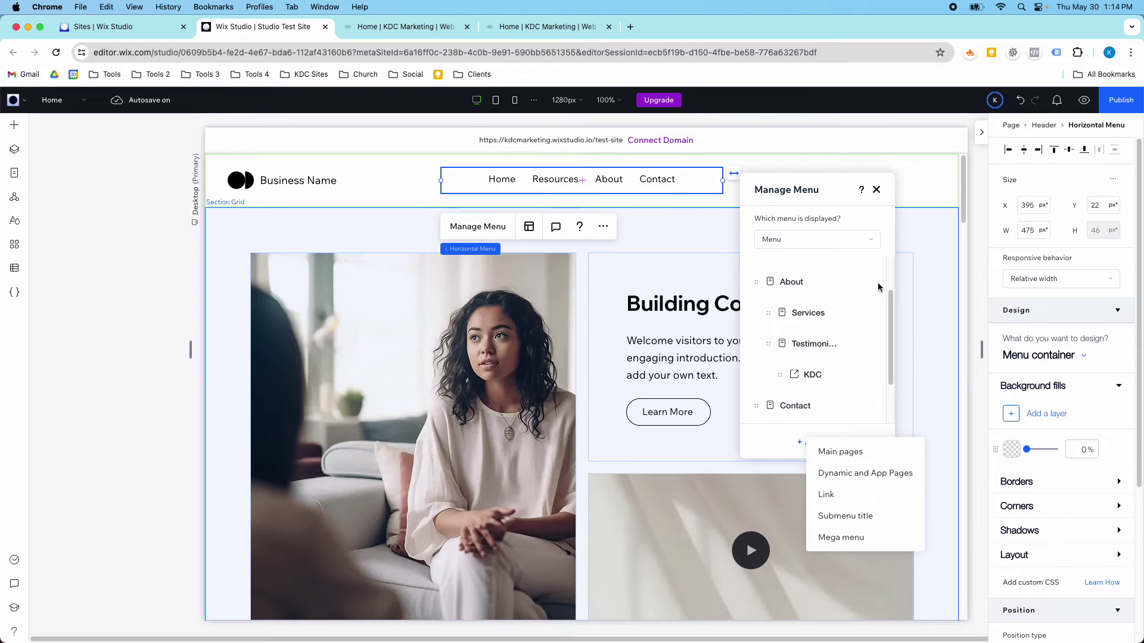
Step: Preview the About dropdown with KDC under Testimonials and Privacy Policy under Contact, then return Home
click(877, 189)
click(1085, 100)
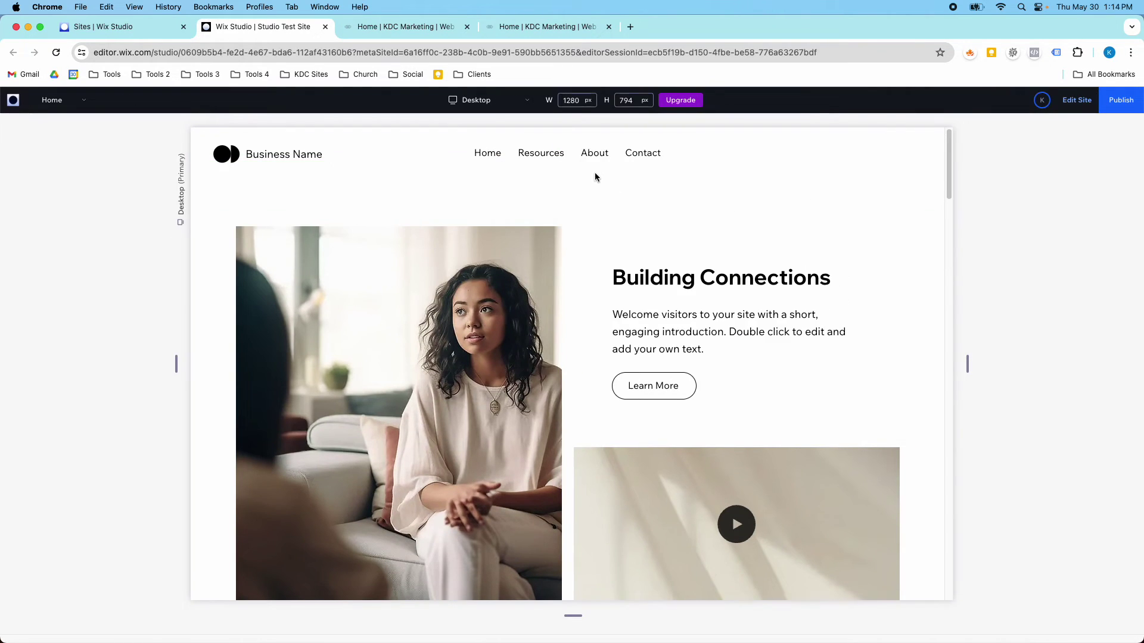
click(596, 176)
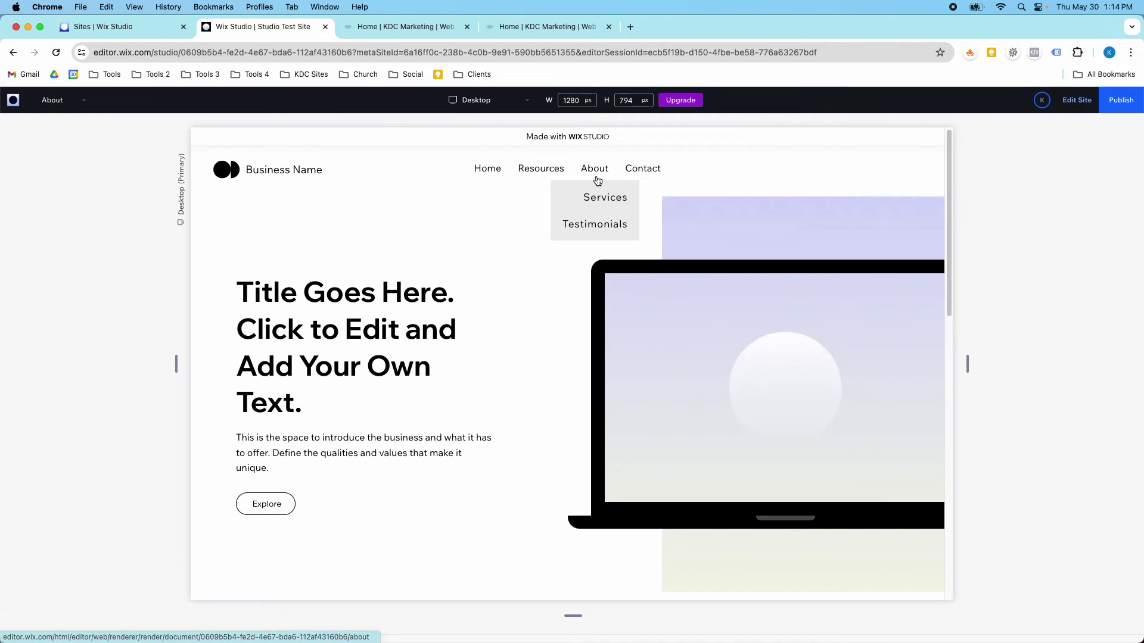
mouse_move(596, 223)
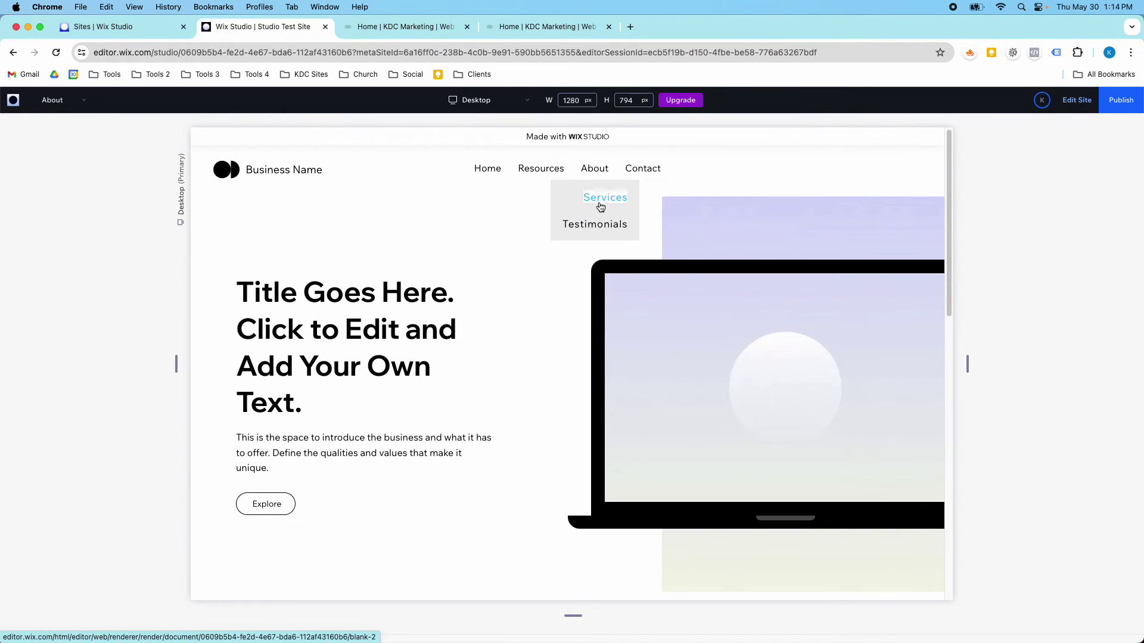
mouse_move(643, 171)
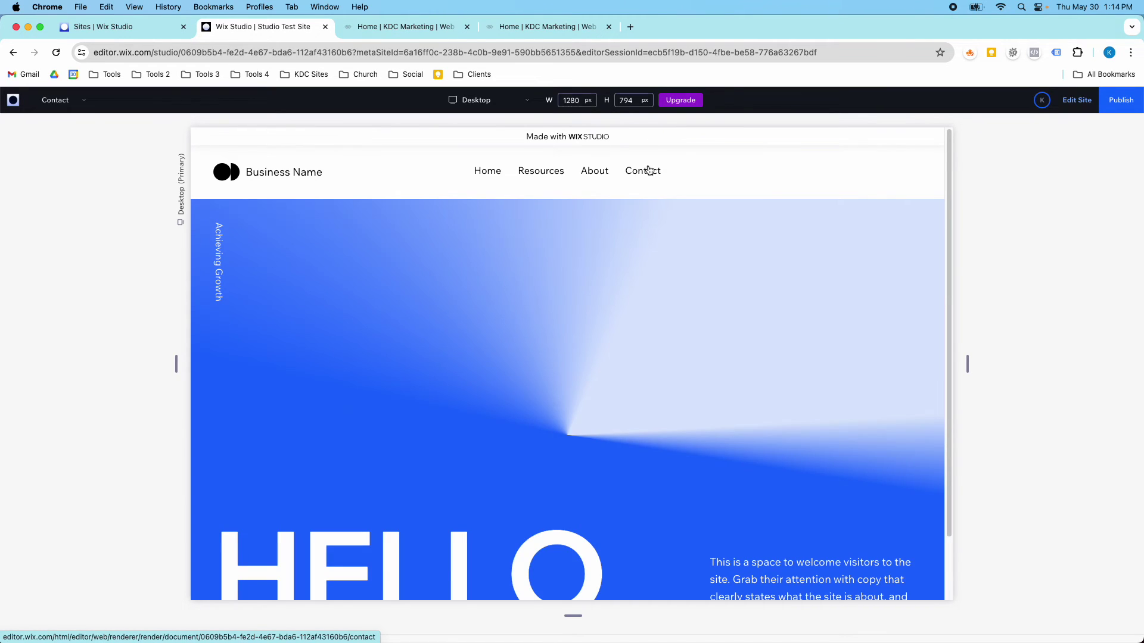
scroll(638, 176, down, 3)
scroll(637, 176, up, 3)
mouse_move(617, 171)
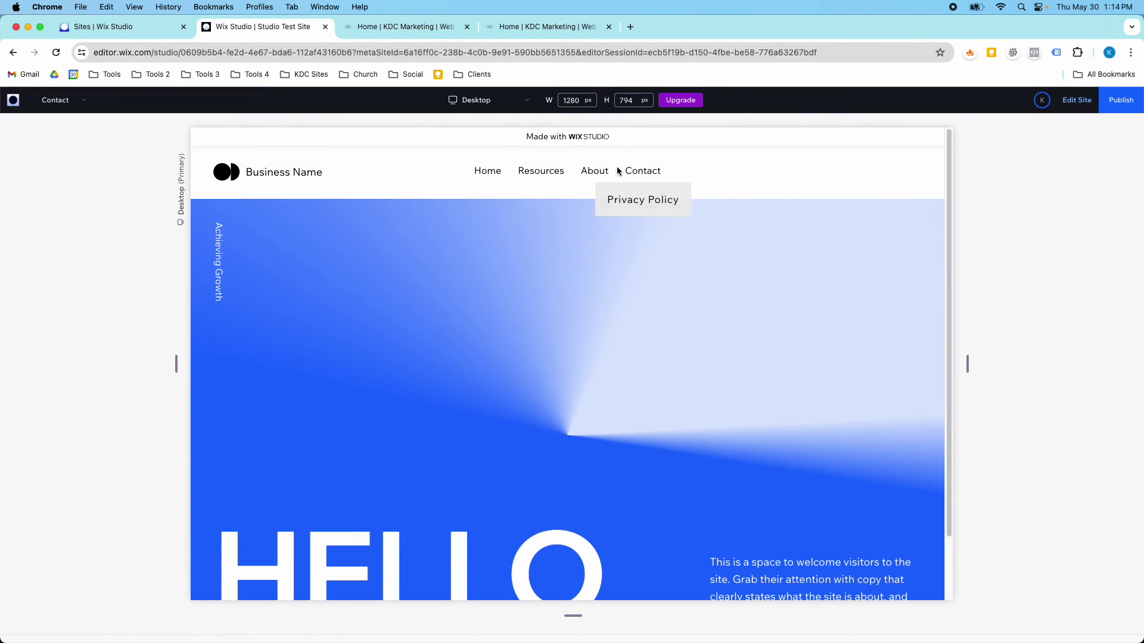
click(487, 173)
Step: Return to edit mode, reopen the menu's item-type options, and show the Site Pages list
click(1071, 100)
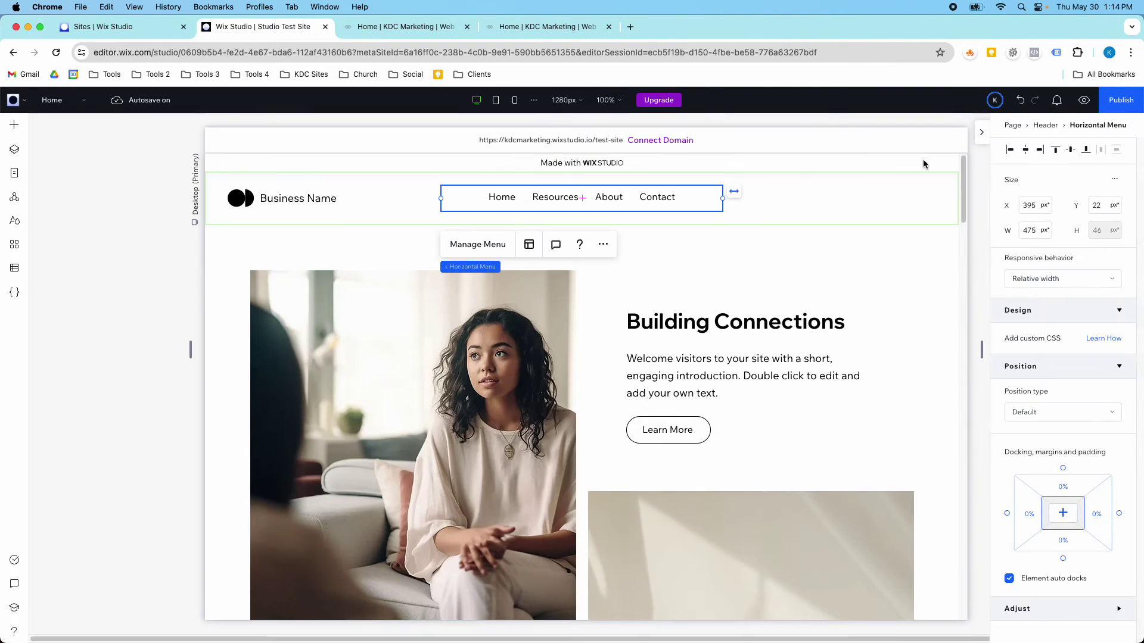
click(470, 226)
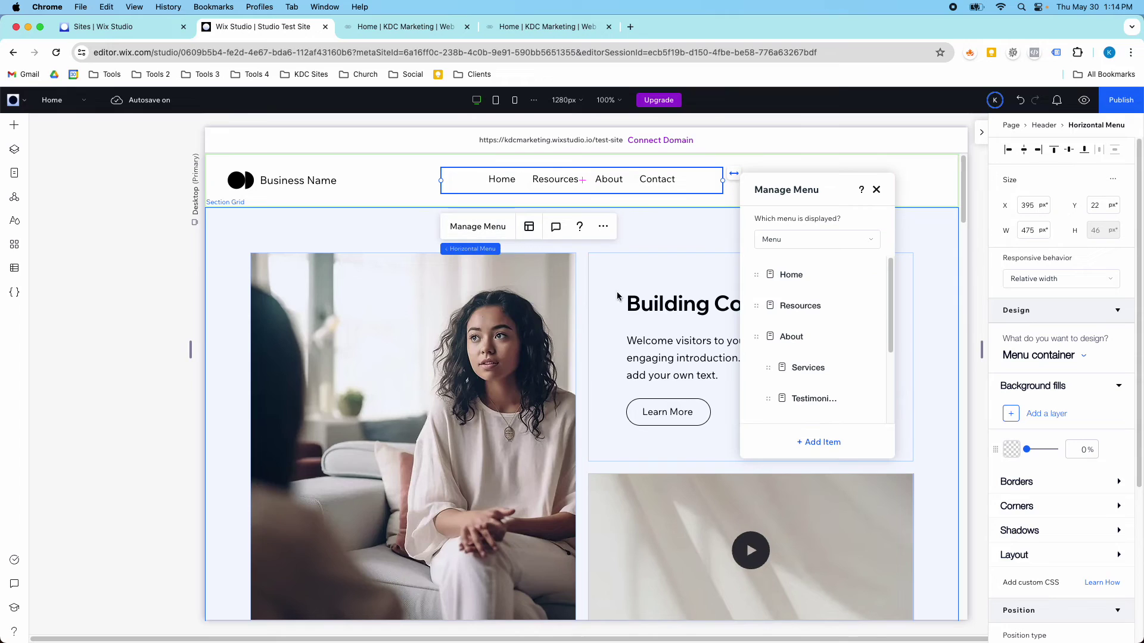
click(812, 443)
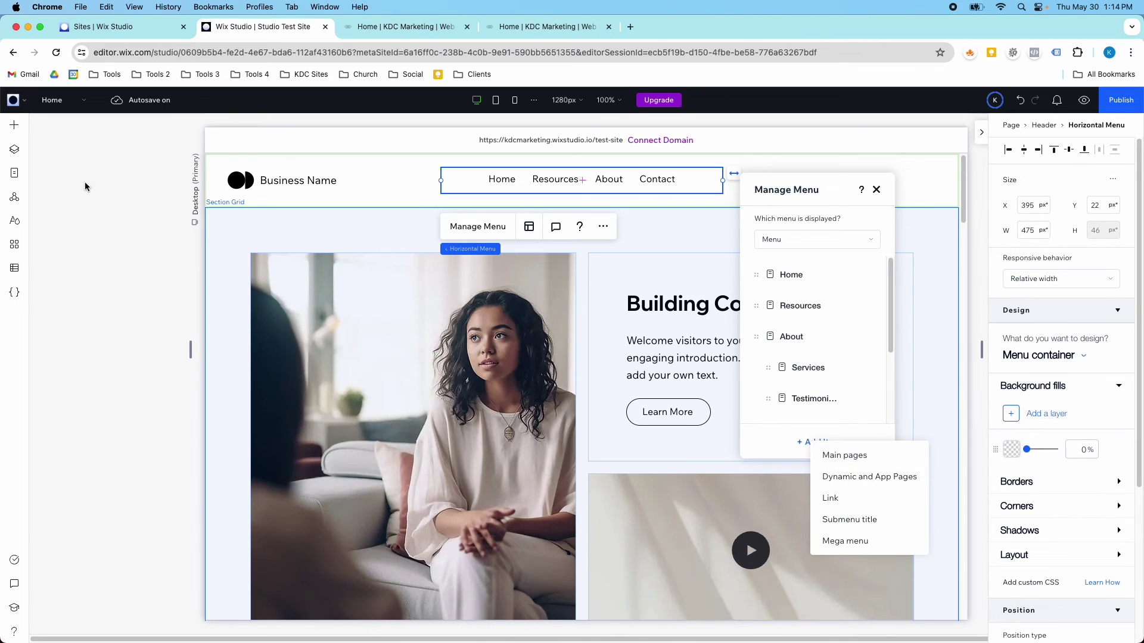
click(14, 173)
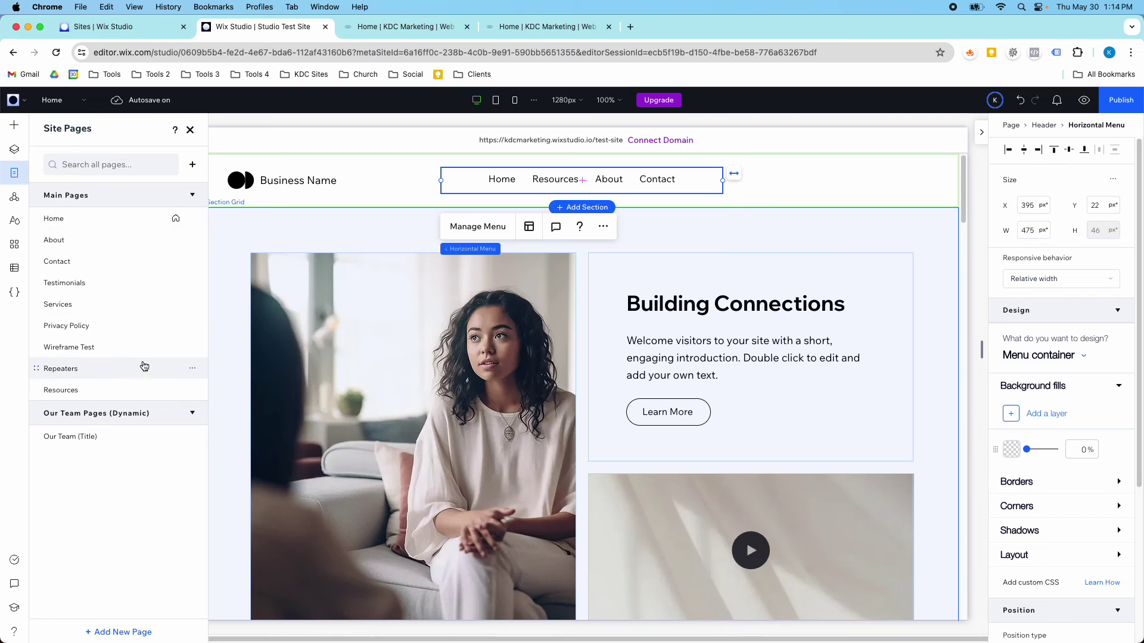
click(453, 230)
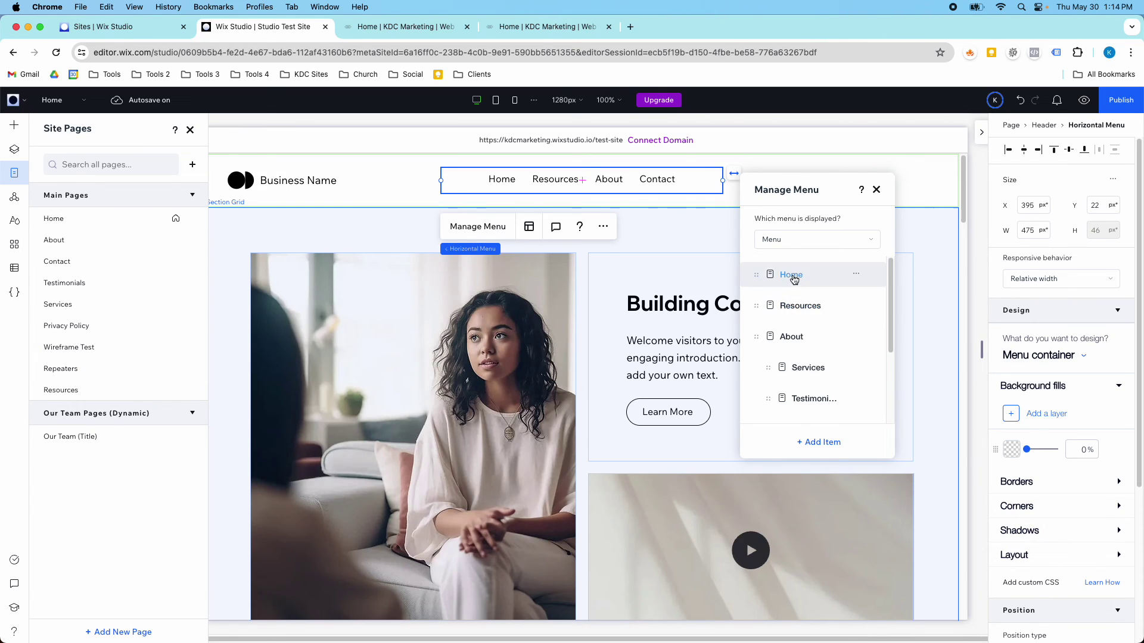
scroll(795, 387, down, 3)
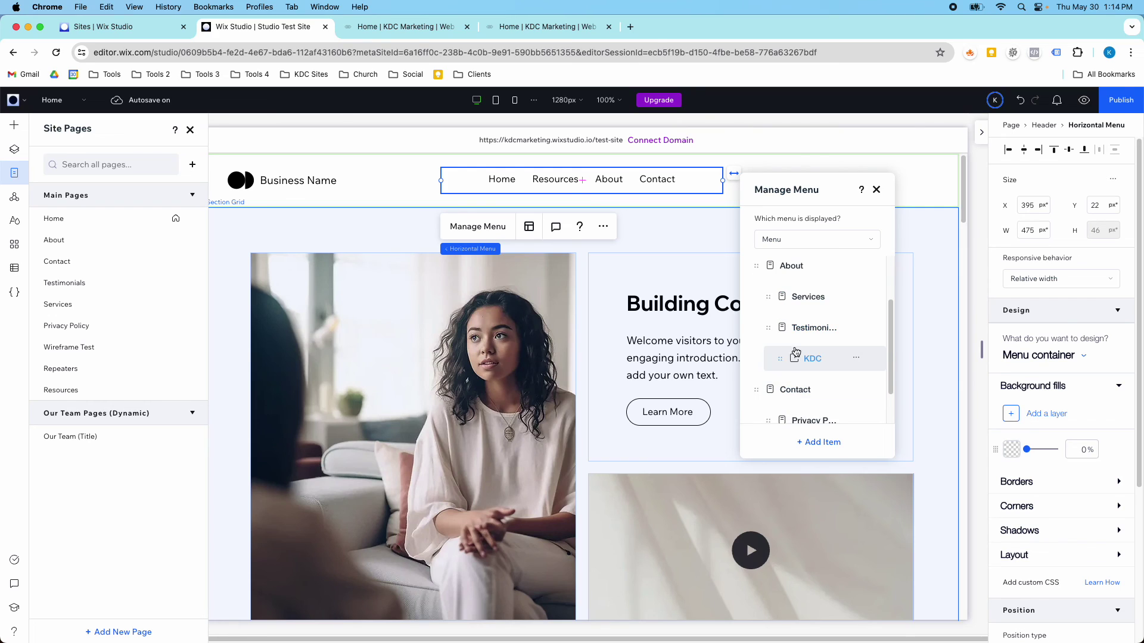
scroll(797, 352, down, 1)
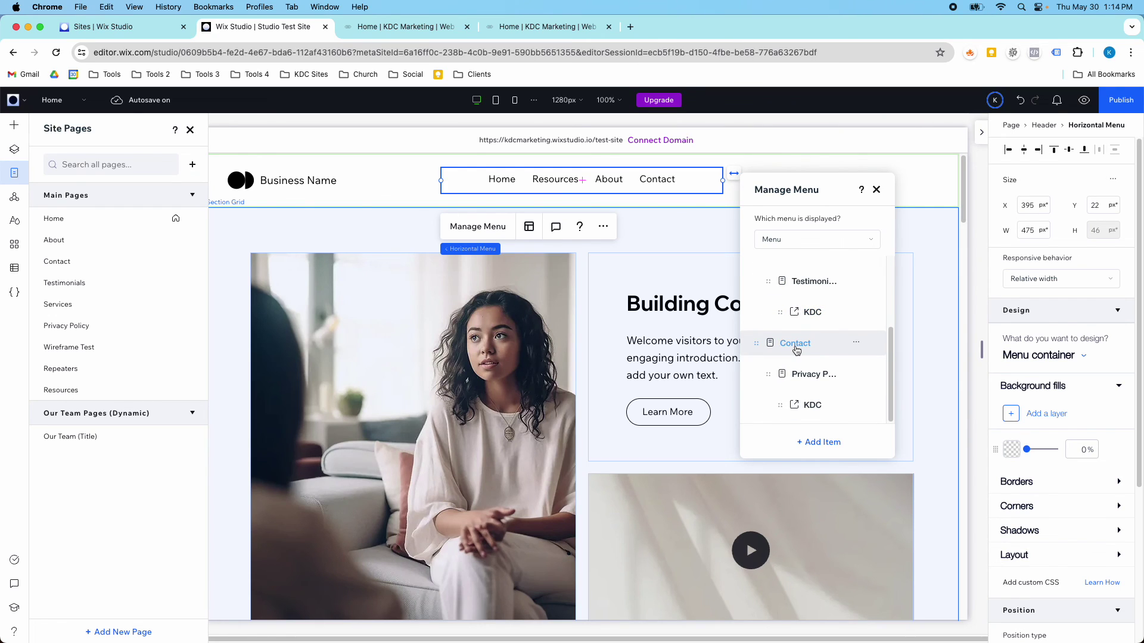
Step: Close the Site Pages list and reopen the header menu's Manage Menu dialog
click(875, 188)
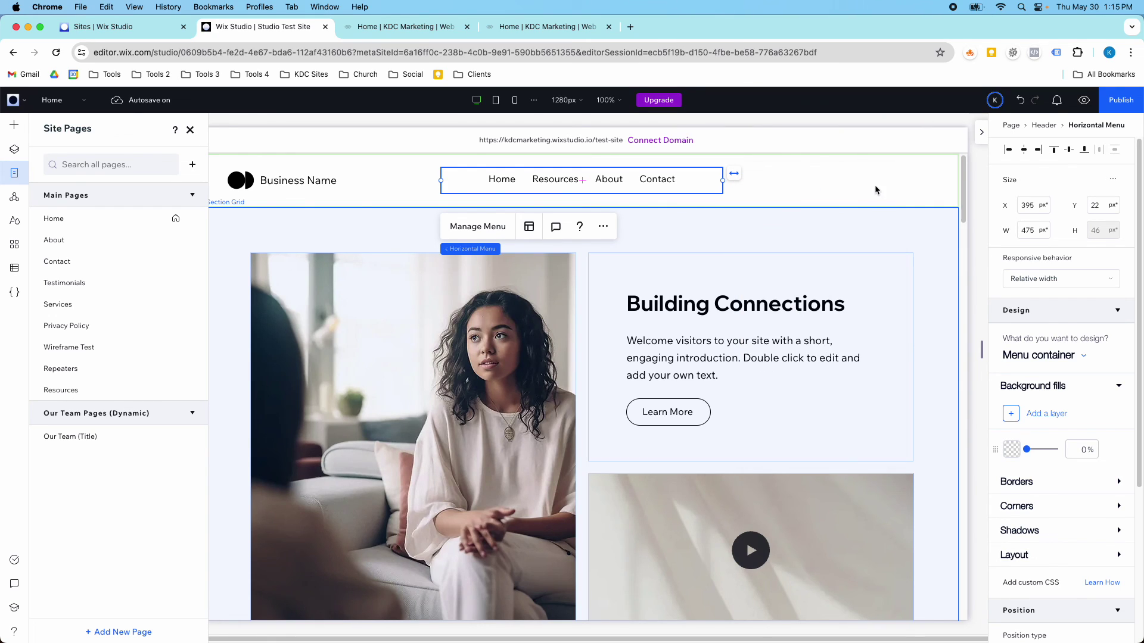
click(190, 130)
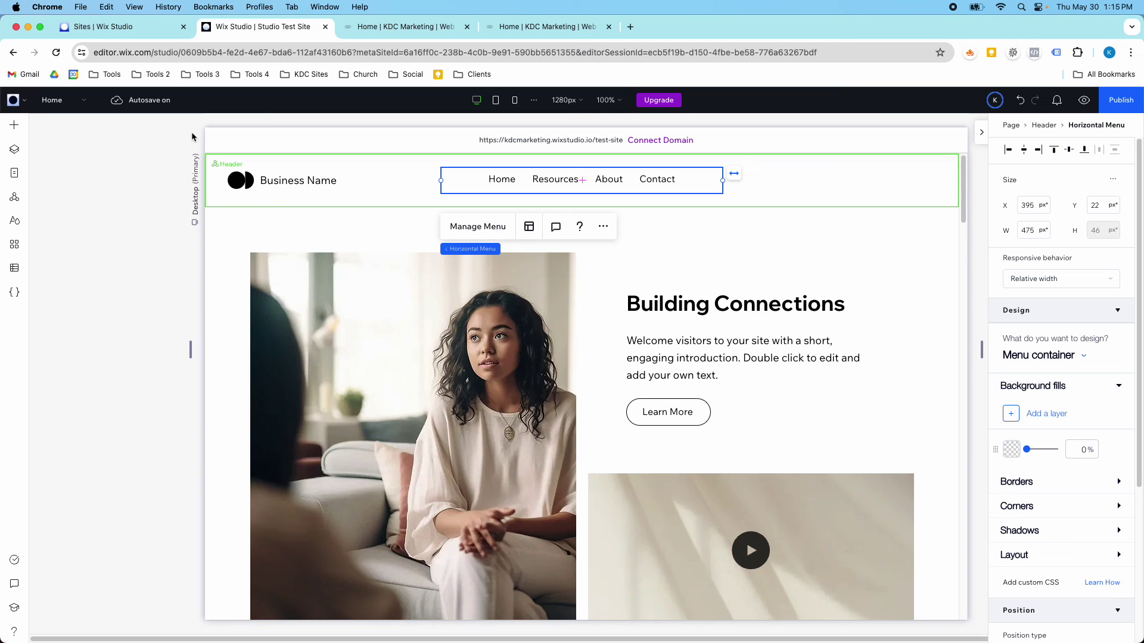
click(460, 227)
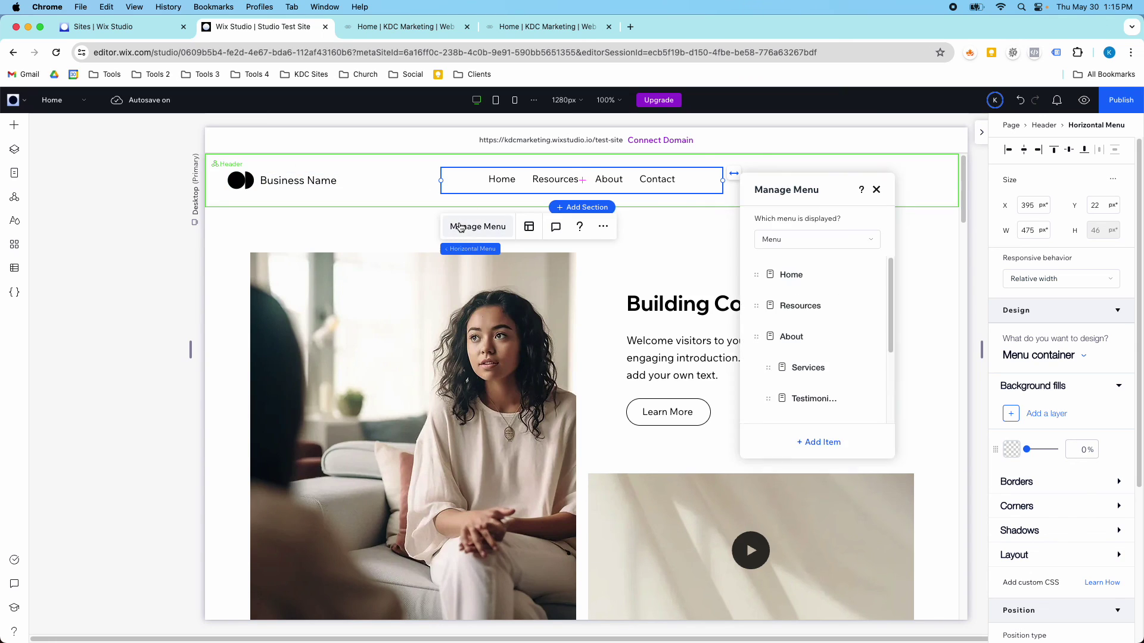